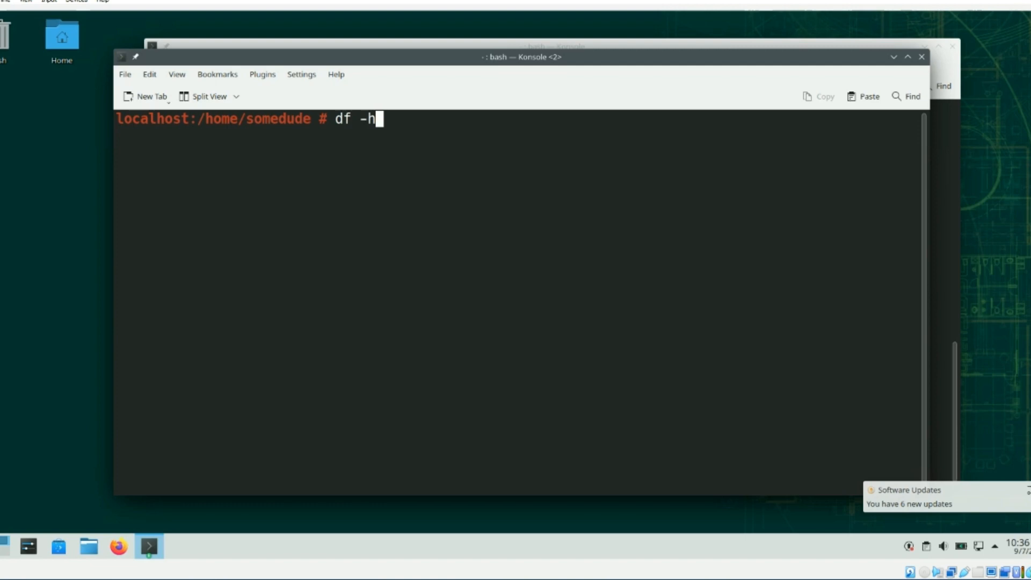
- List the disk usage of all mounted filesystems with df -h
key("Return")
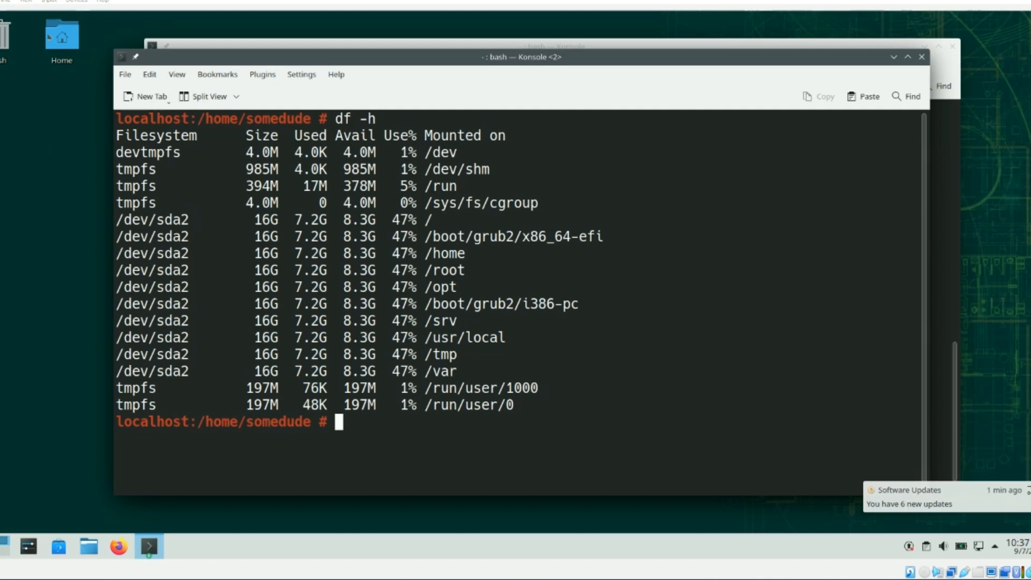
left_click(4, 1)
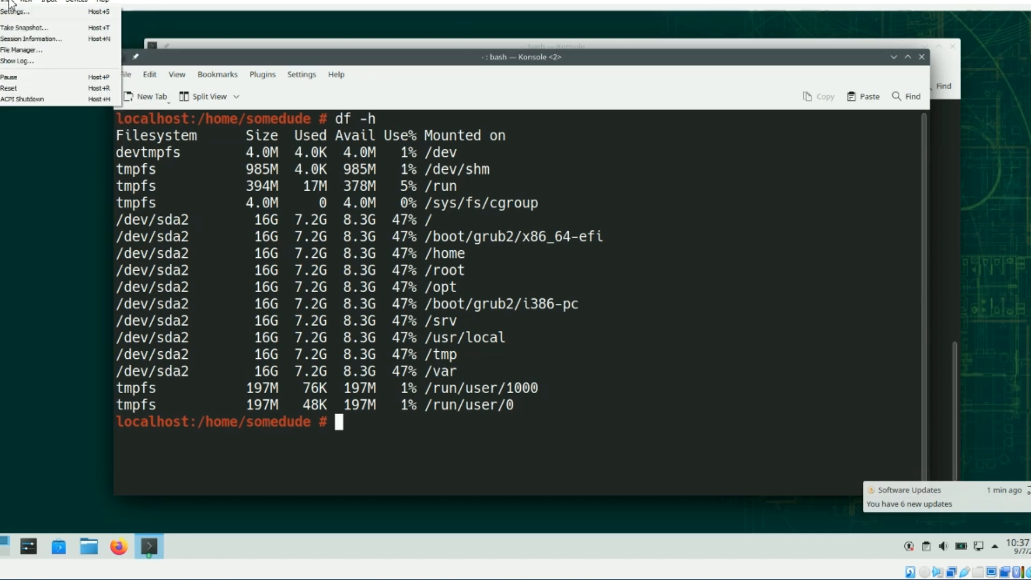
mouse_move(0, 1)
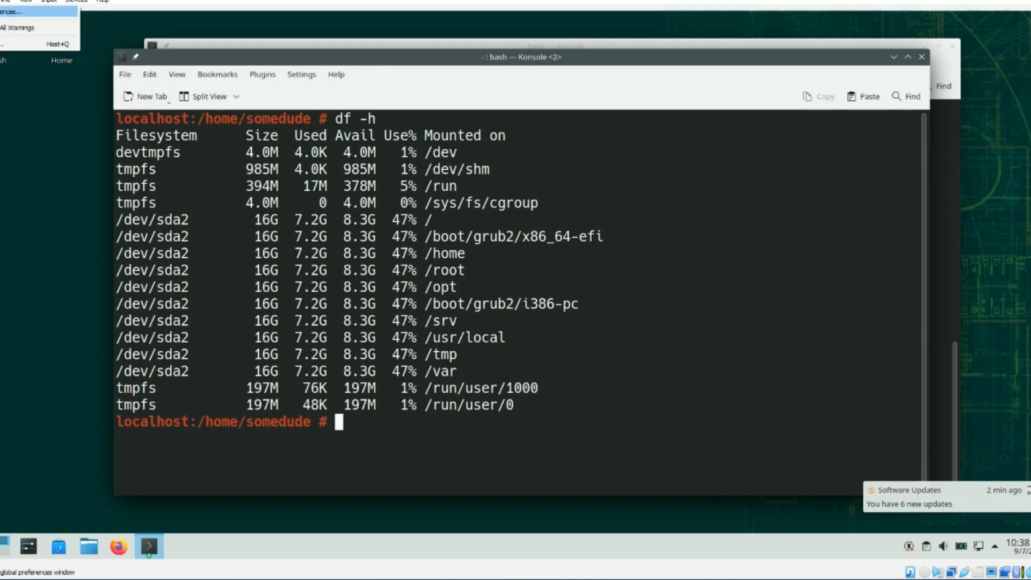
left_click(11, 12)
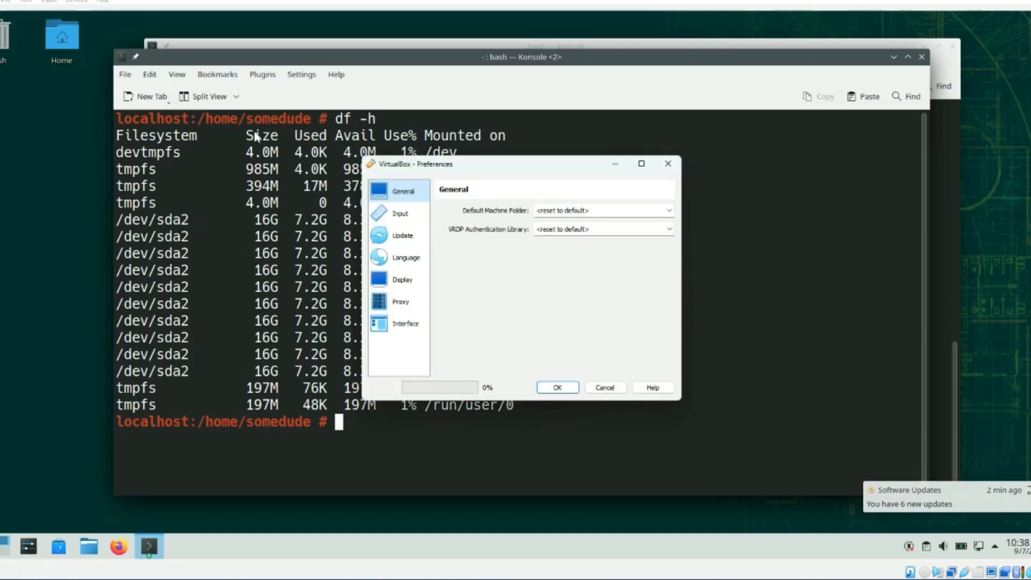
left_click(668, 163)
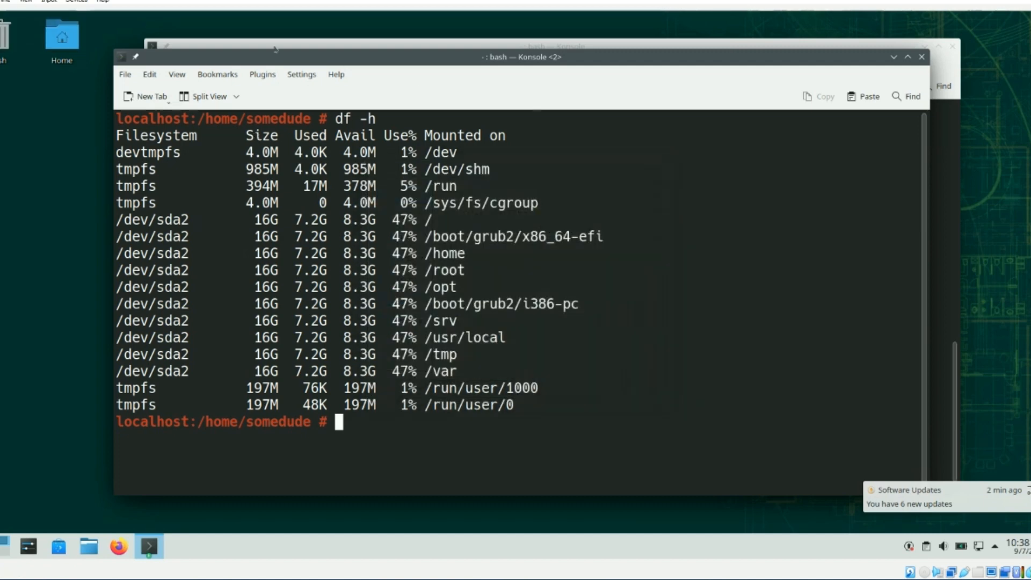
- Open the opensuse15 virtual machine's storage settings and inspect the details of its opensuse15.vdi disk
left_click(34, 5)
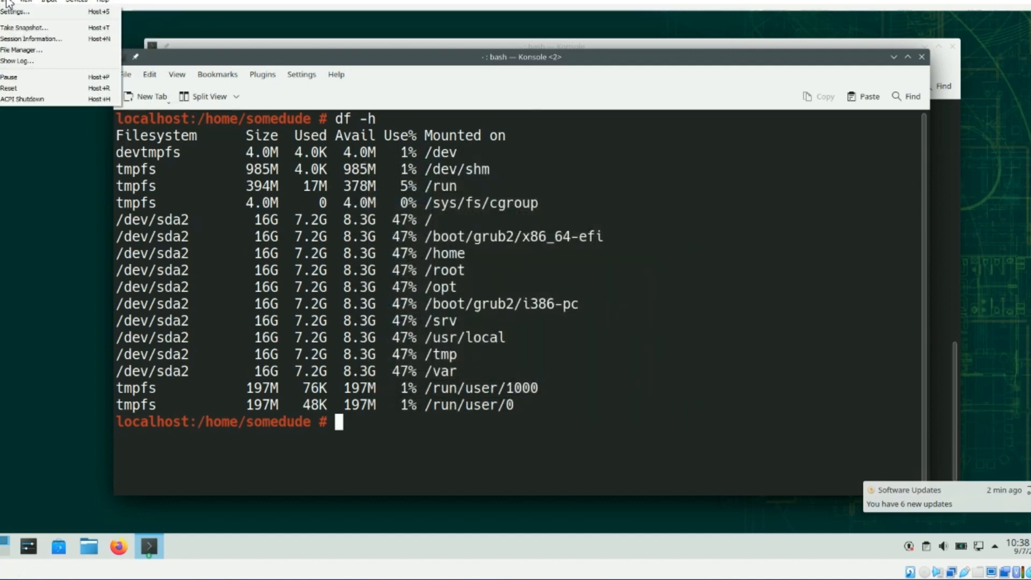
left_click(8, 12)
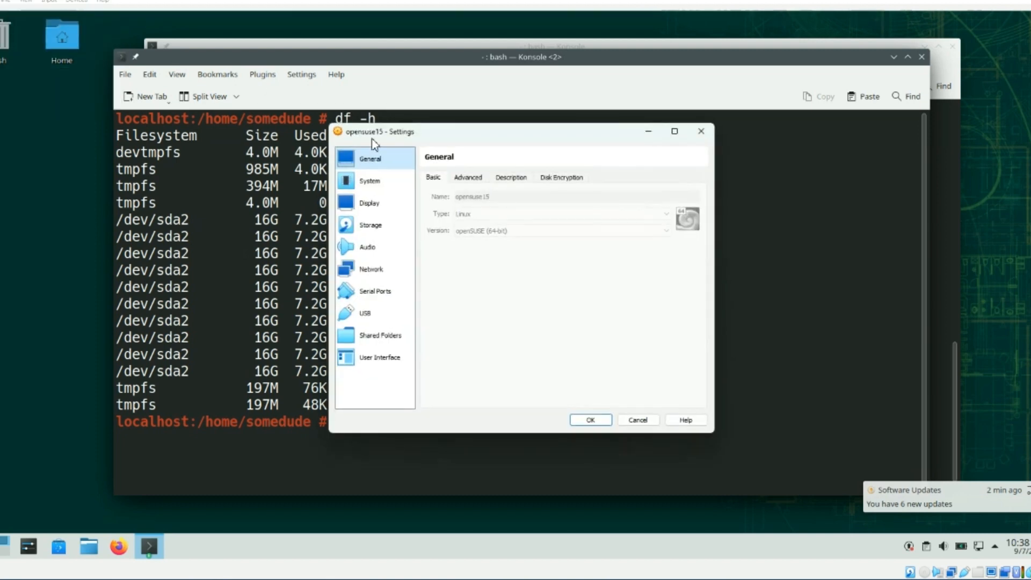
left_click(374, 227)
left_click(465, 240)
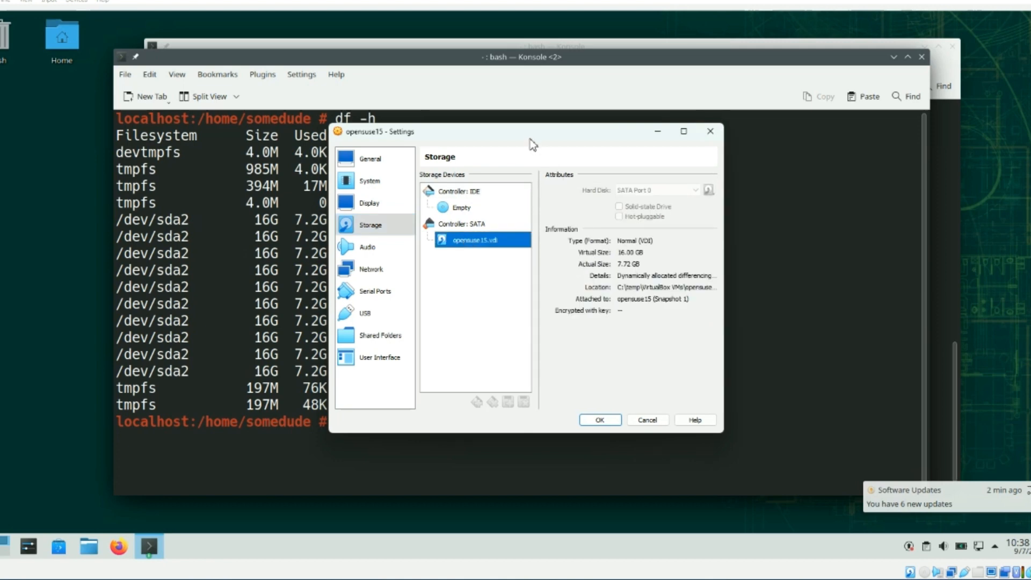
left_click_drag(533, 138, 594, 131)
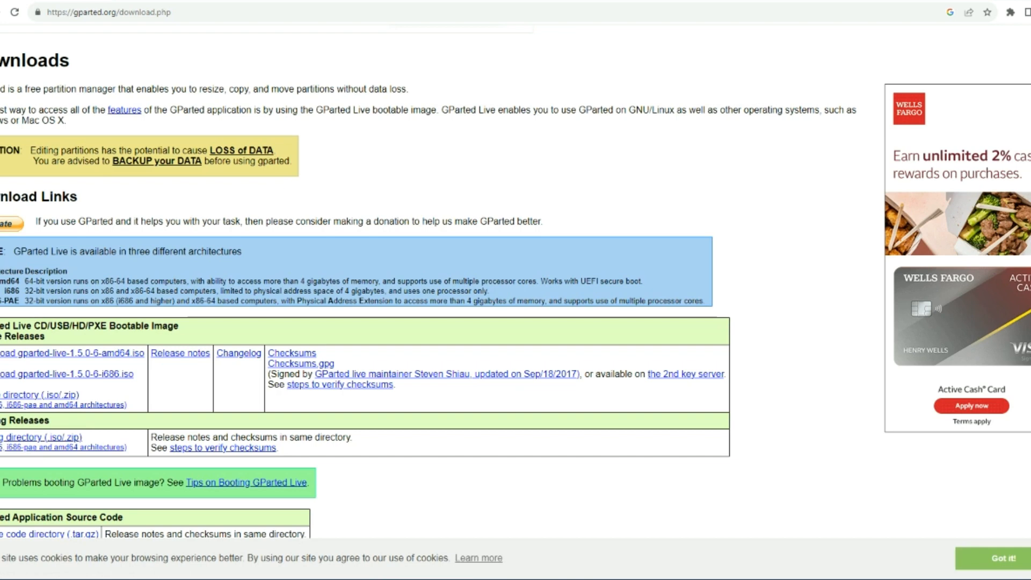
- Find the OpenSUSE install command "sudo zypper install gparted" on the GParted download page and select its text
left_click(47, 353)
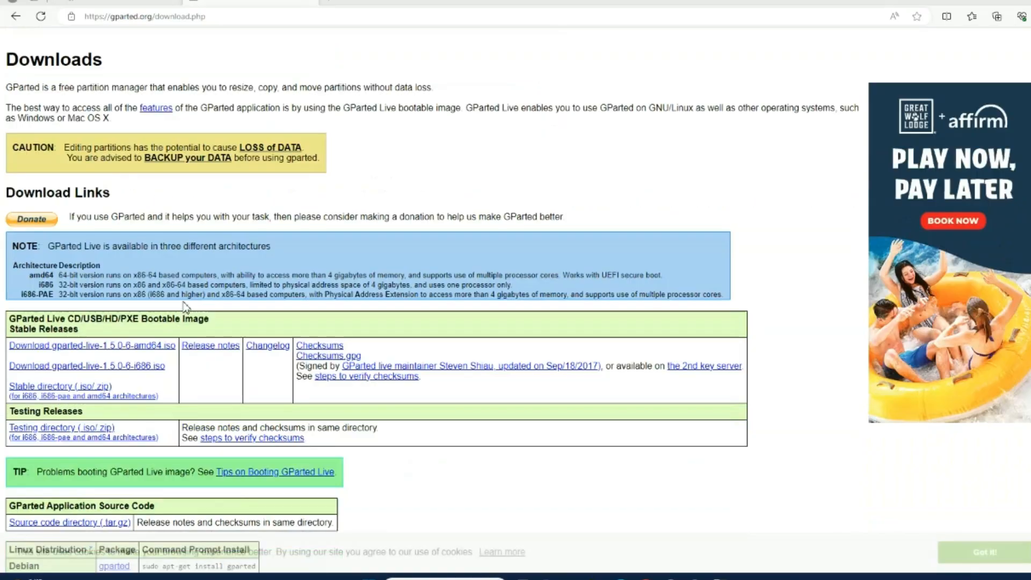
scroll(140, 245, "down", 2)
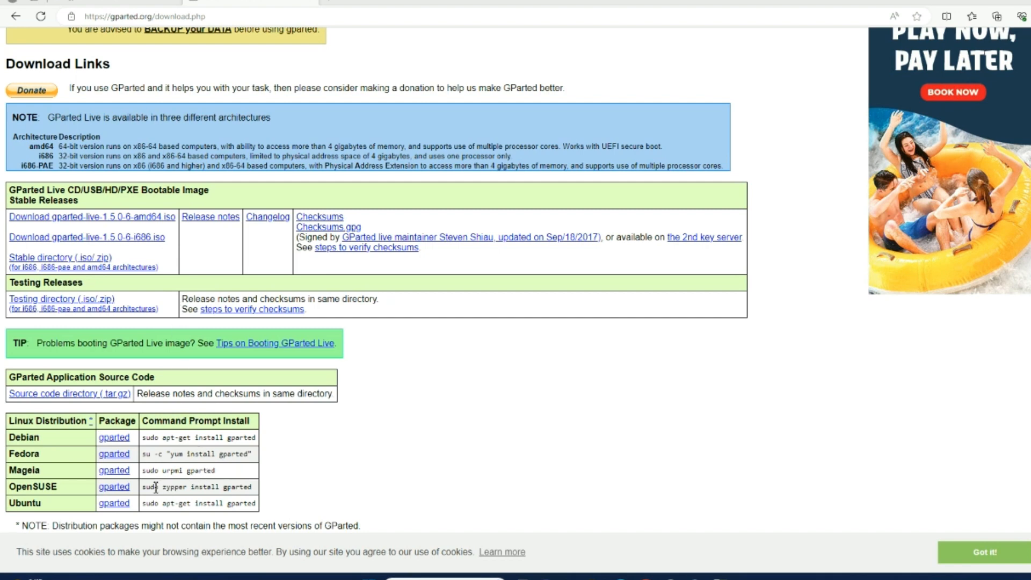
left_click_drag(143, 486, 252, 492)
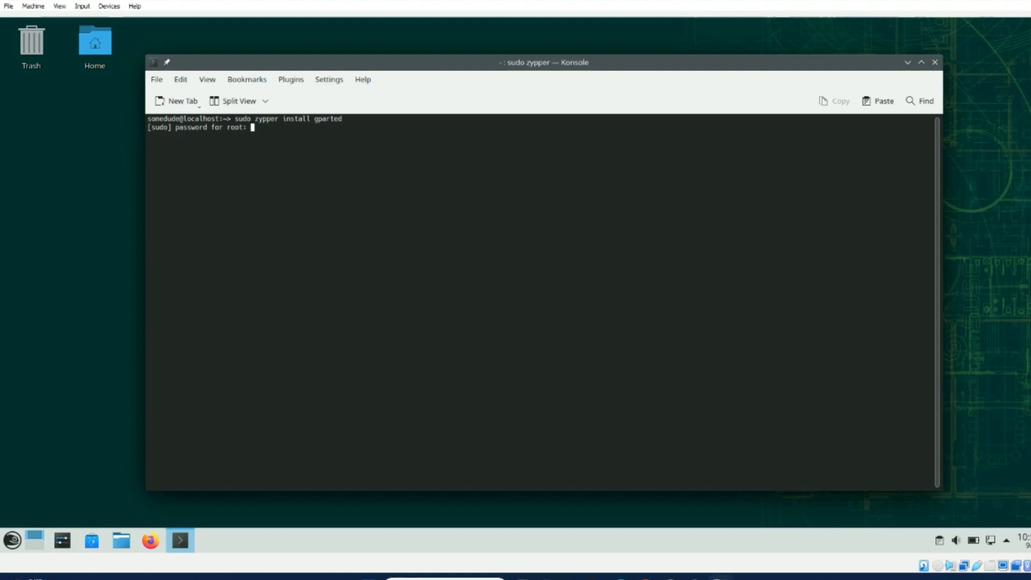
- Authorize sudo zypper install gparted with the root password in the Konsole terminal and accept the package installation with y
key("Return")
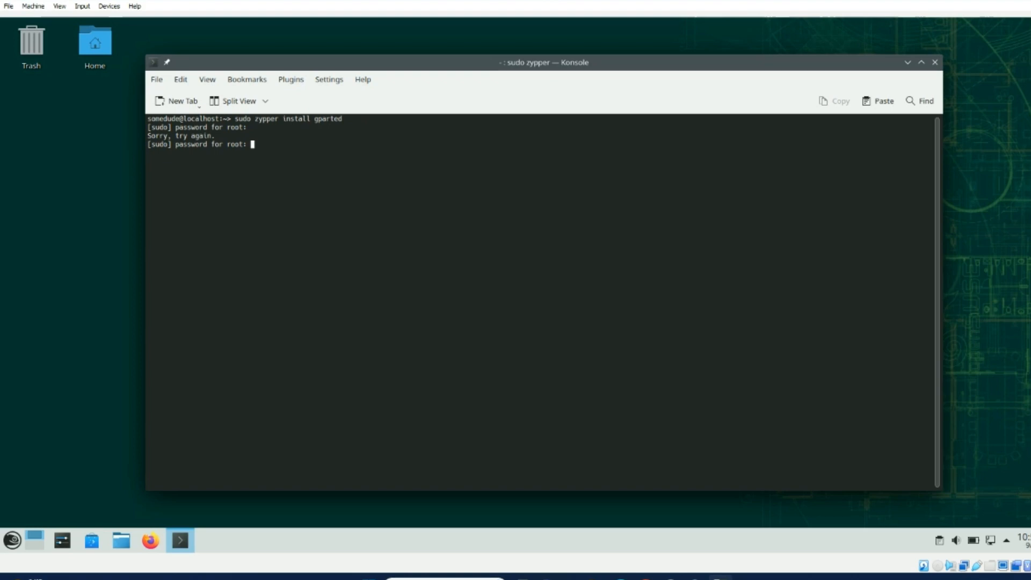
key("Return")
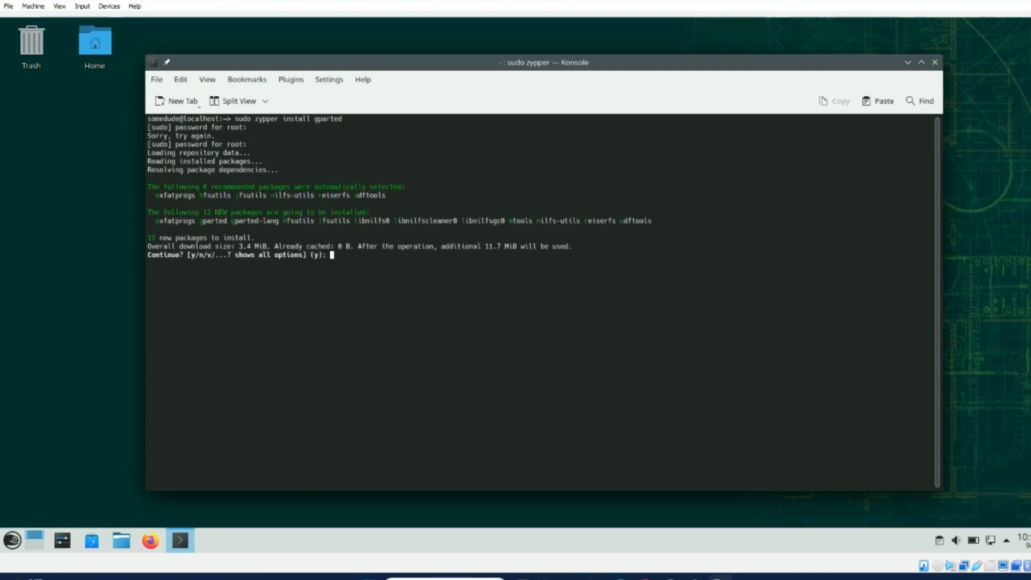
type("y\\")
key("BackSpace")
key("Return")
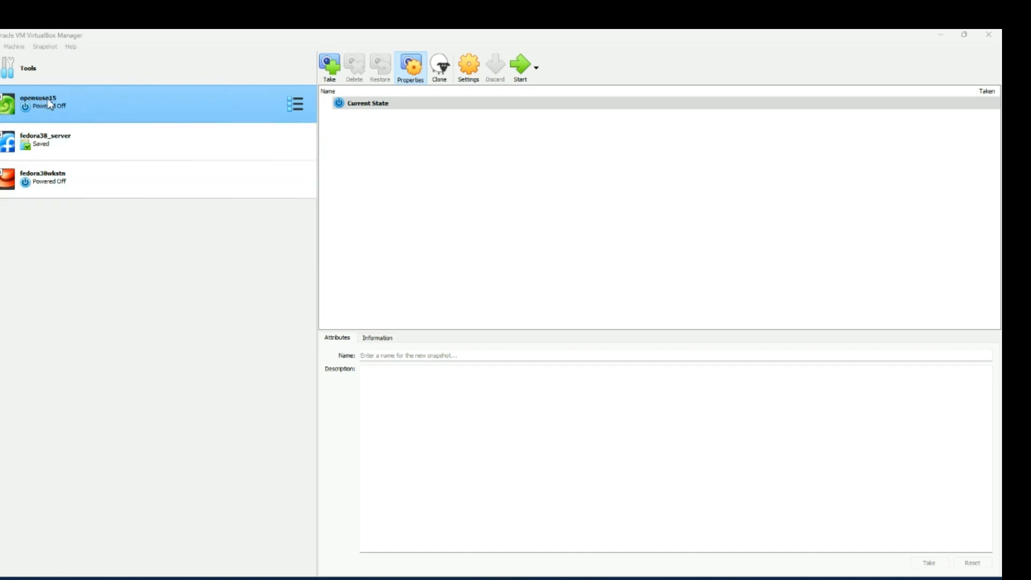
- Switch to VirtualBox Manager and open the Virtual Media Manager
left_click(43, 35)
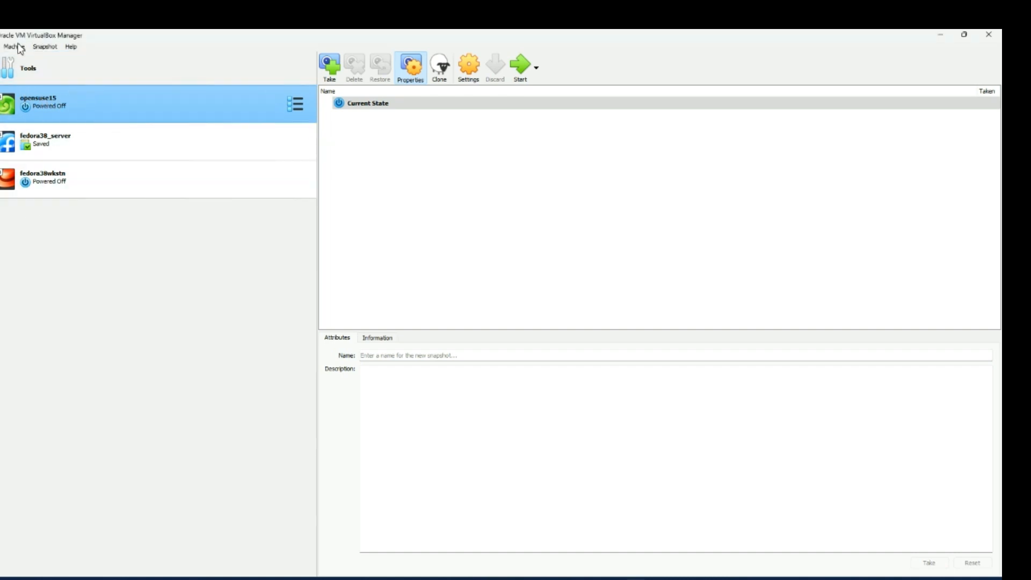
left_click(0, 46)
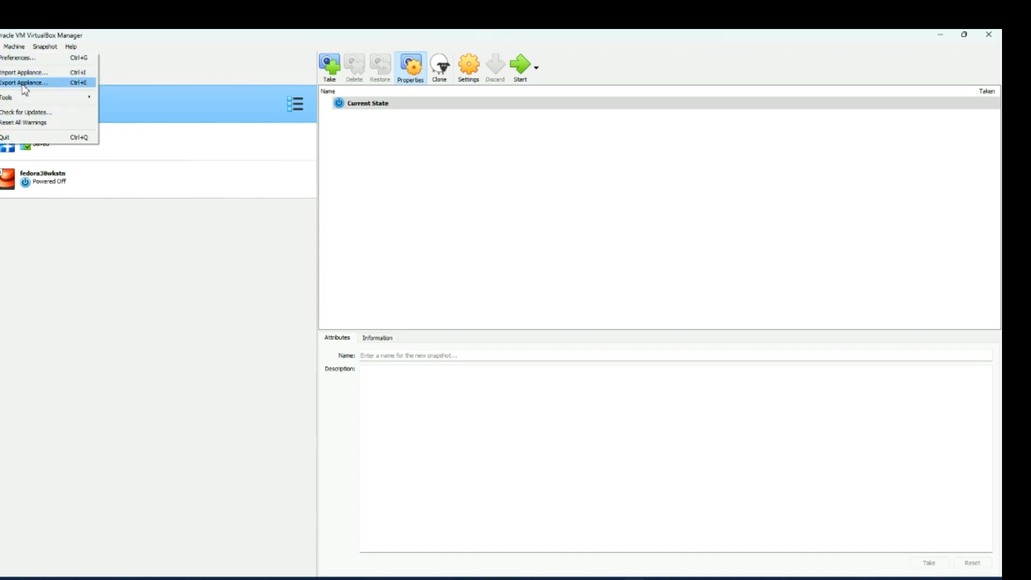
mouse_move(32, 98)
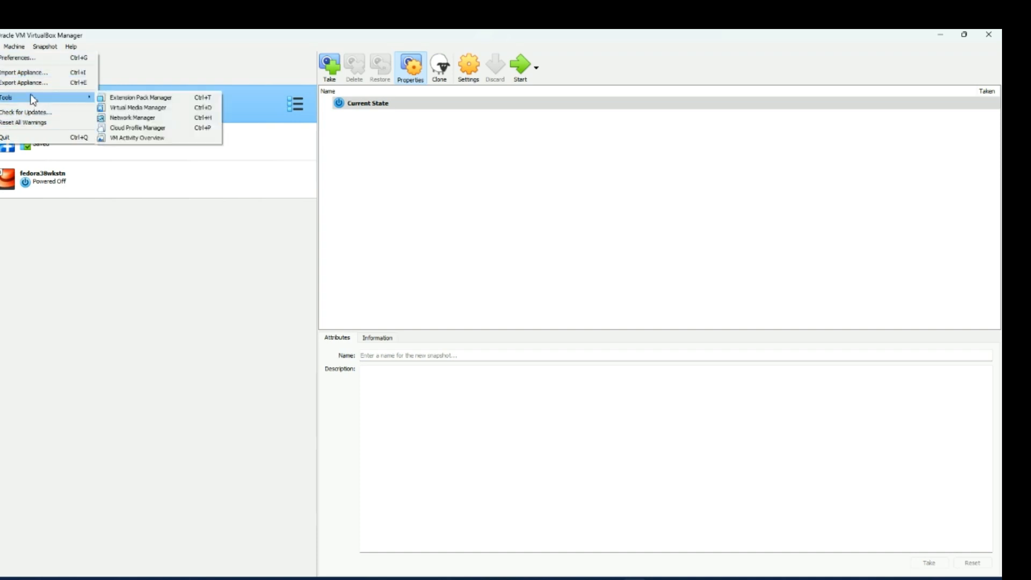
left_click(114, 108)
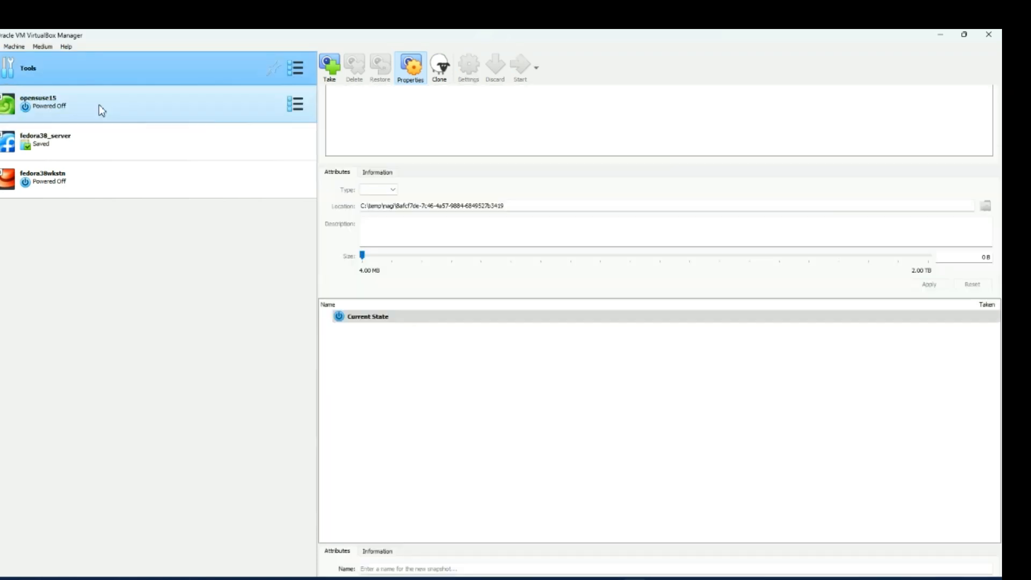
- Resize the opensuse15.vdi hard disk to 17.00 GB and apply the change
left_click(360, 212)
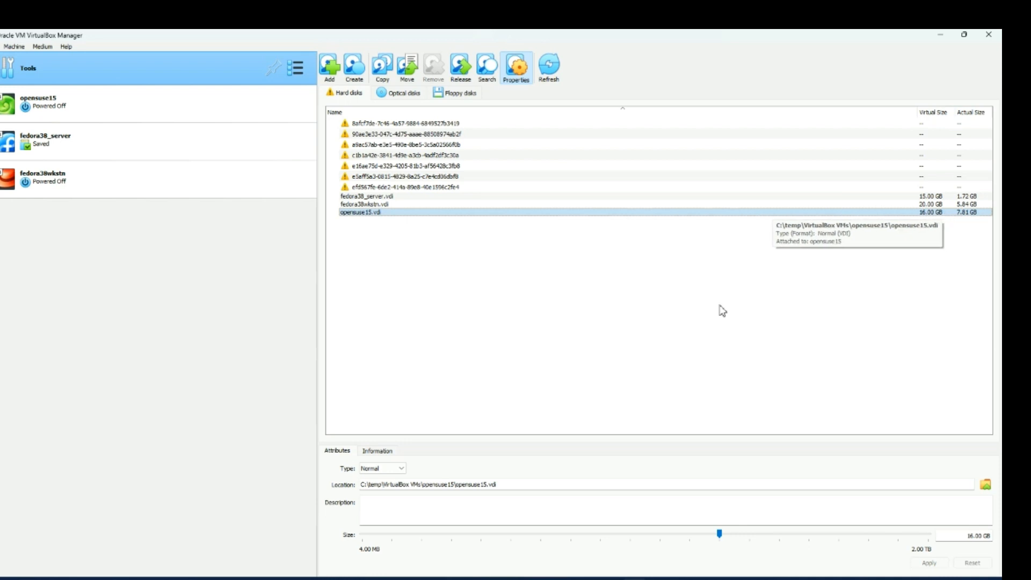
left_click(978, 538)
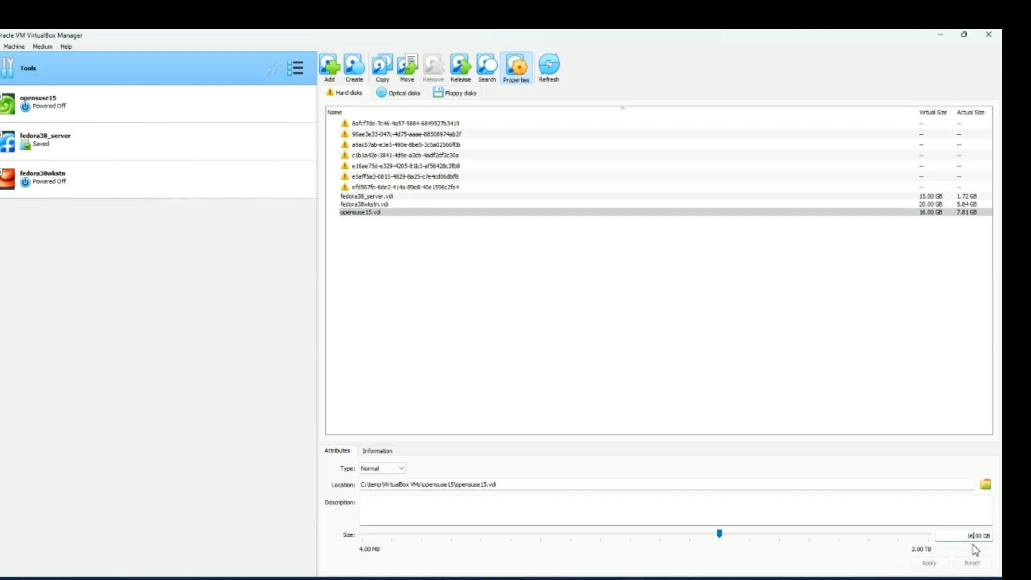
key("BackSpace")
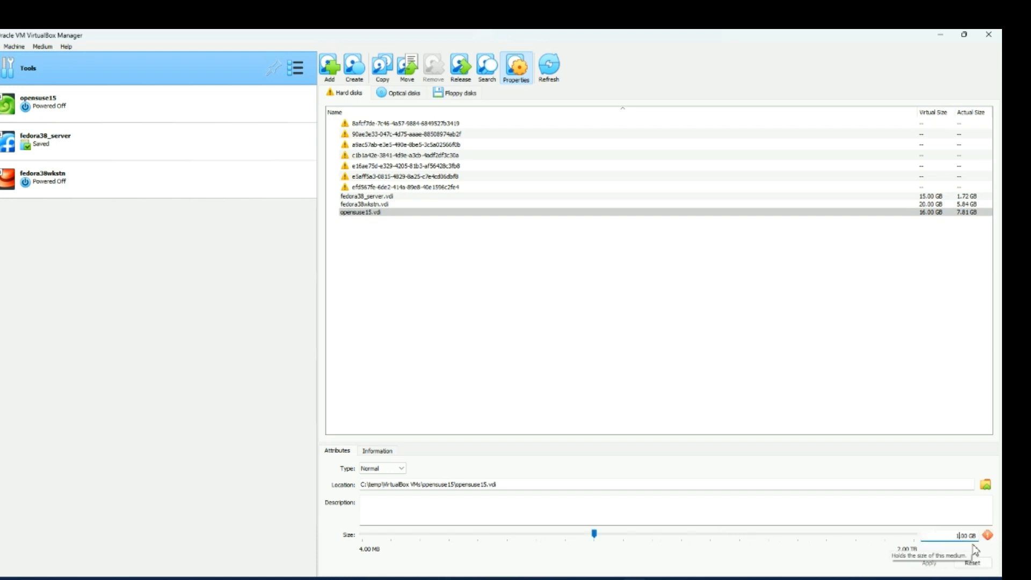
type("7")
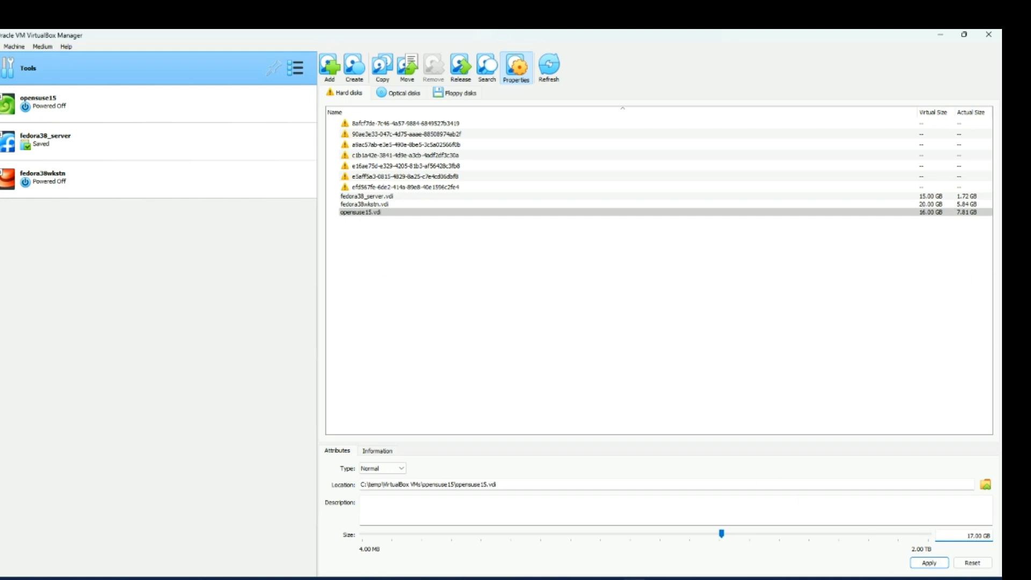
left_click(933, 562)
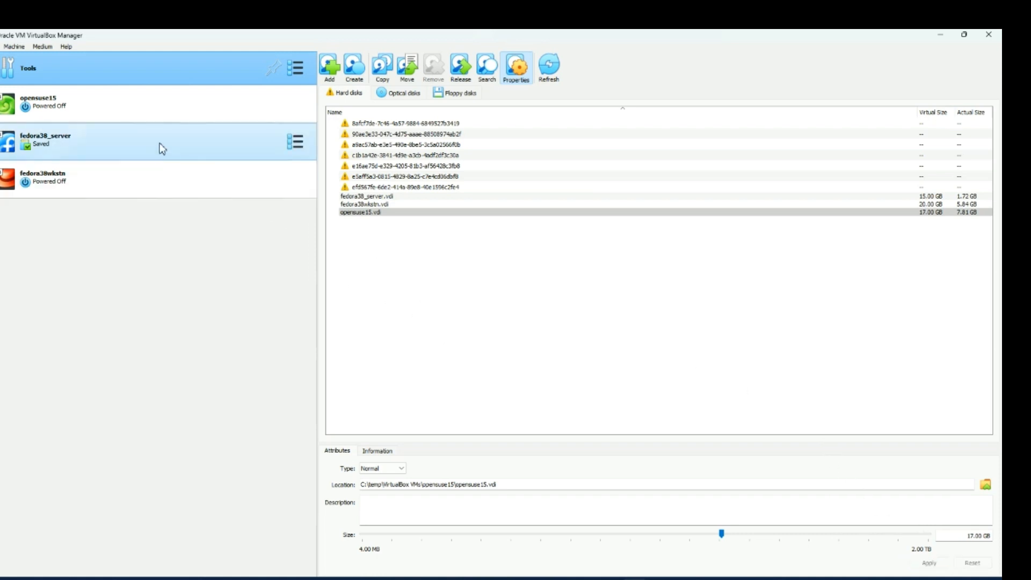
- Start the opensuse15 virtual machine and dismiss the mouse integration notification
left_click(167, 111)
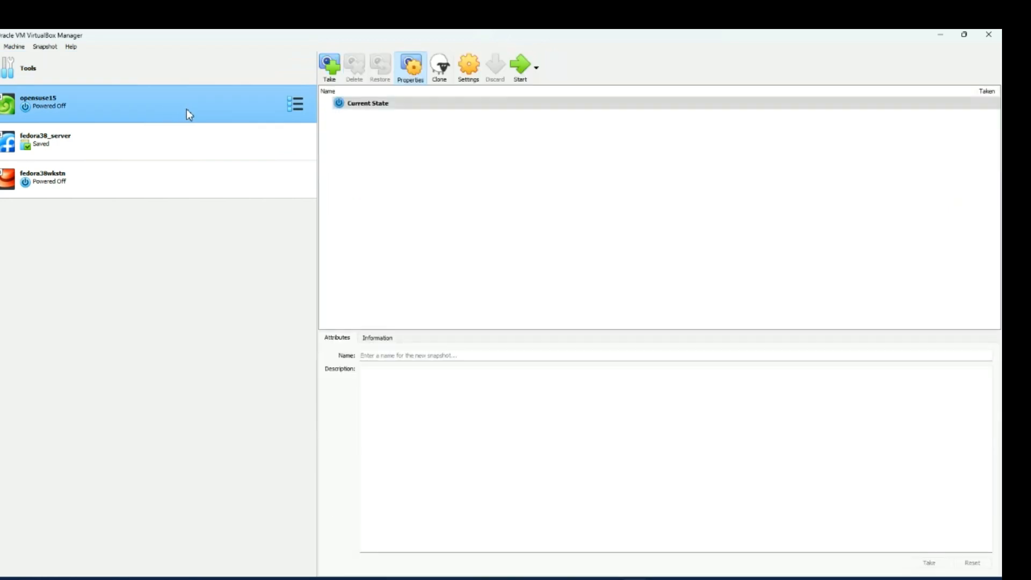
left_click(515, 73)
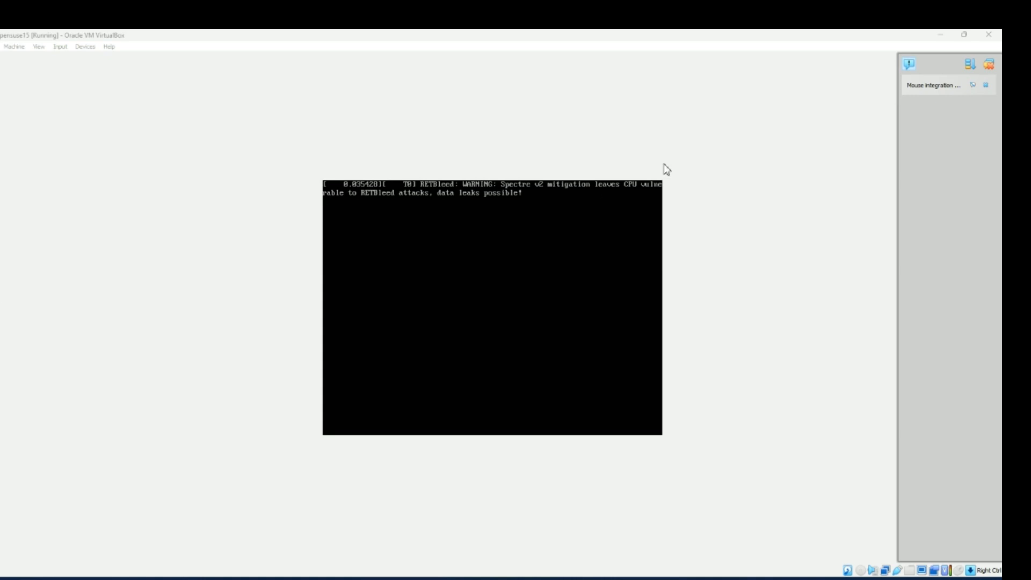
left_click(986, 85)
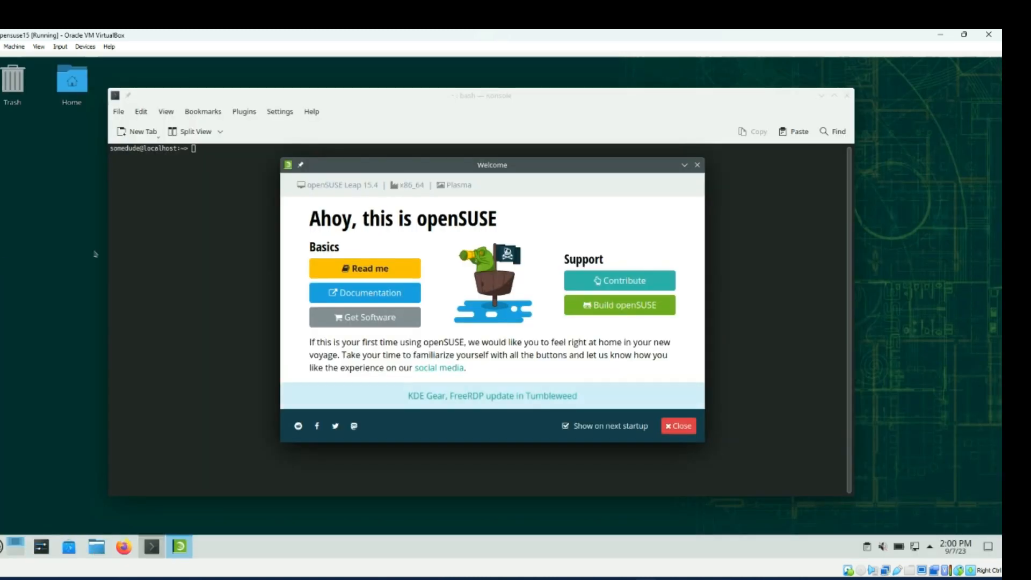
- Close the openSUSE Welcome window and check the filesystem sizes in the terminal with df -h
left_click(697, 165)
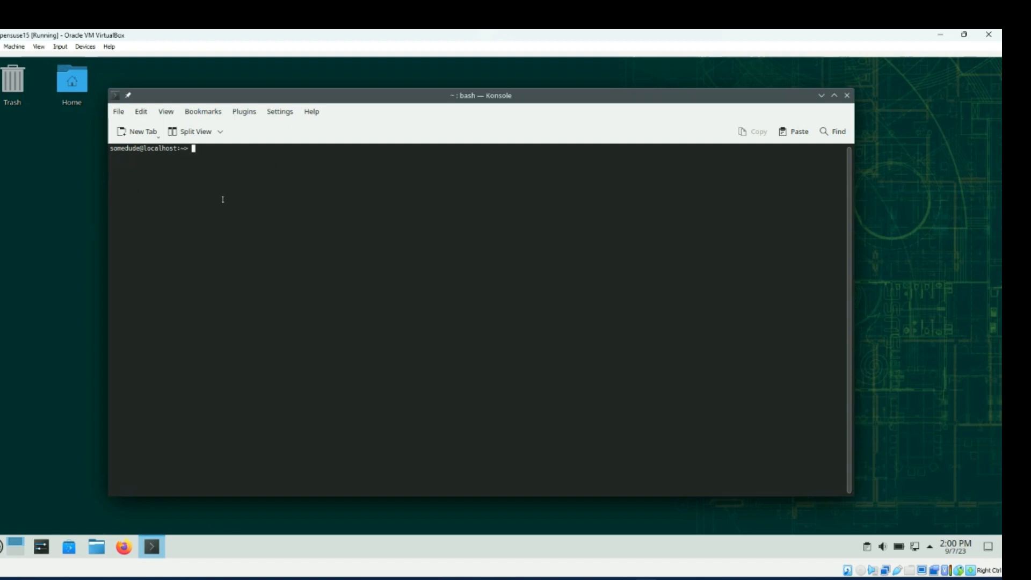
type("df -h")
key("Return")
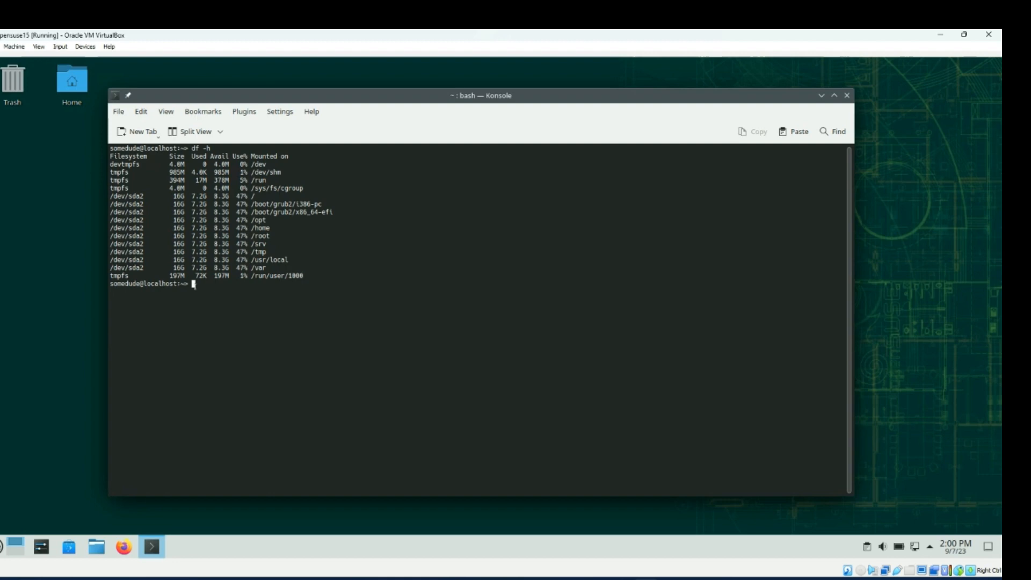
- Launch gparted from the terminal, enter the root password, and choose Fix so the GPT uses all space on /dev/sda
type("gparted")
key("Return")
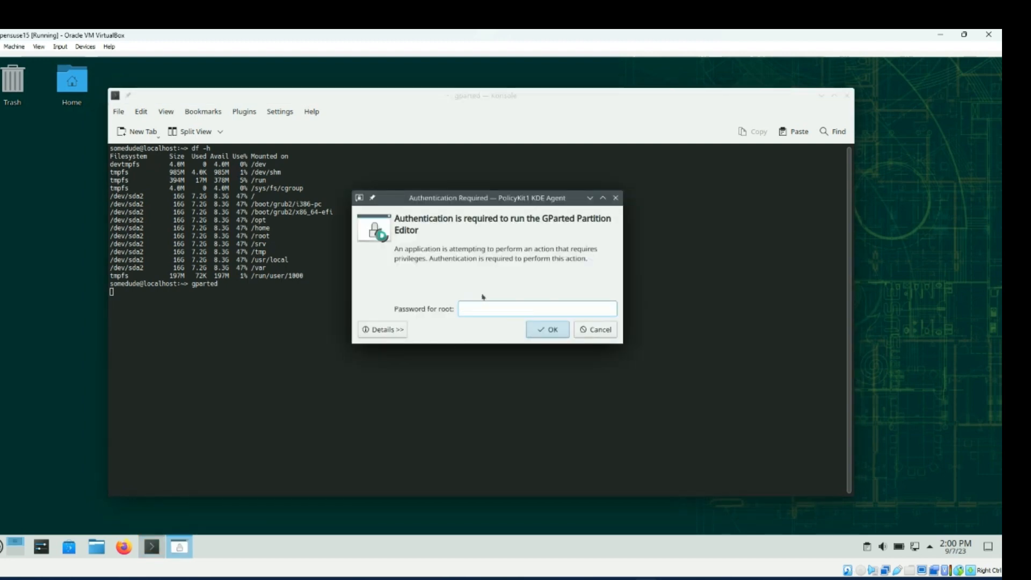
type("********")
key("Return")
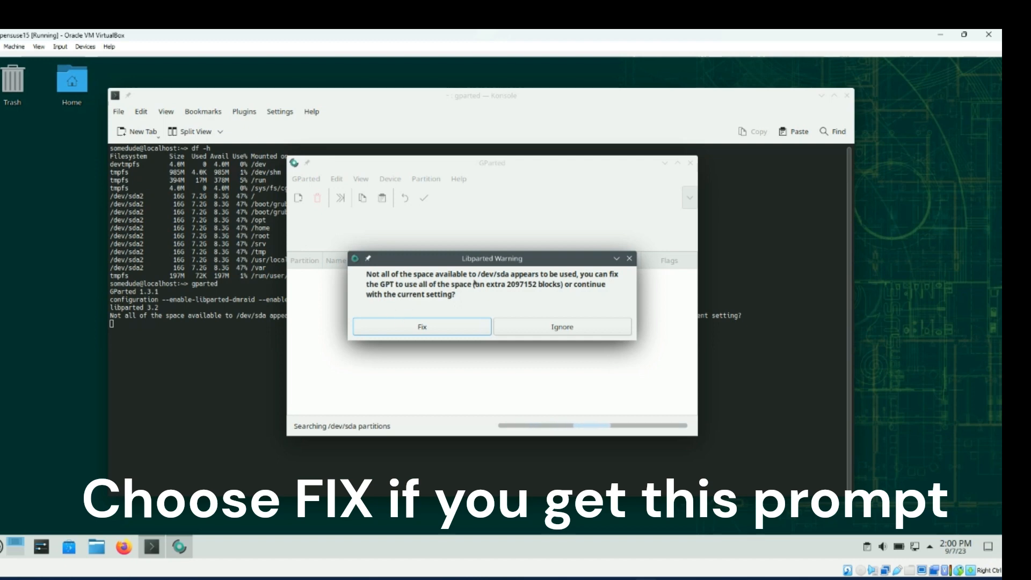
left_click(425, 325)
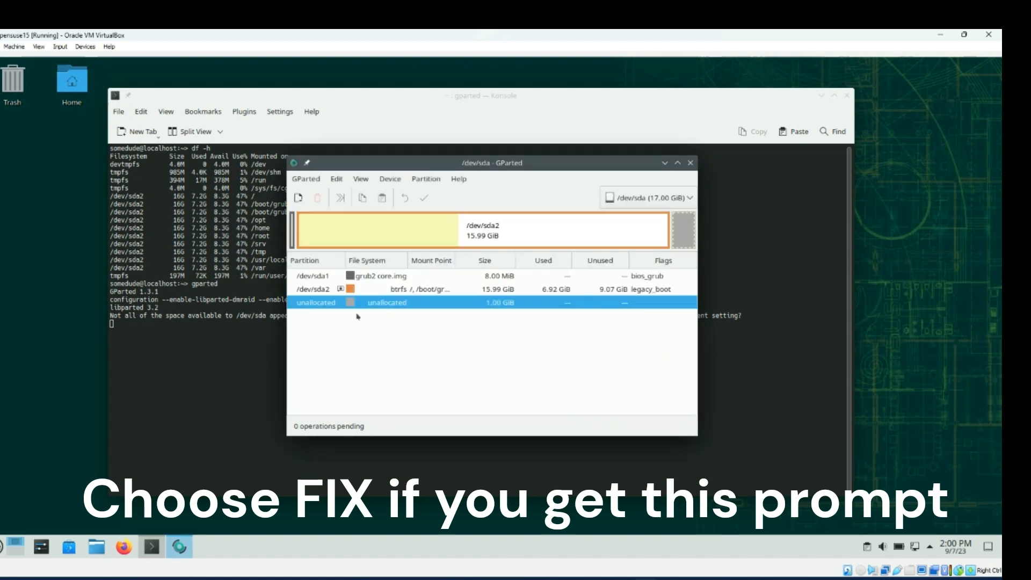
- Examine the unallocated space next to /dev/sda2 and select the /dev/sda2 partition
left_click(323, 290)
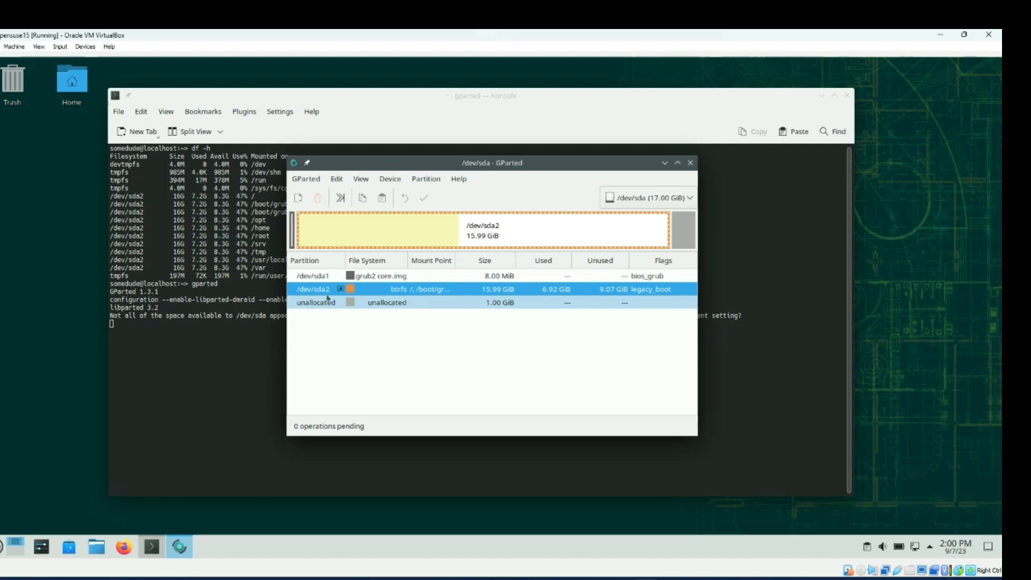
left_click(684, 230)
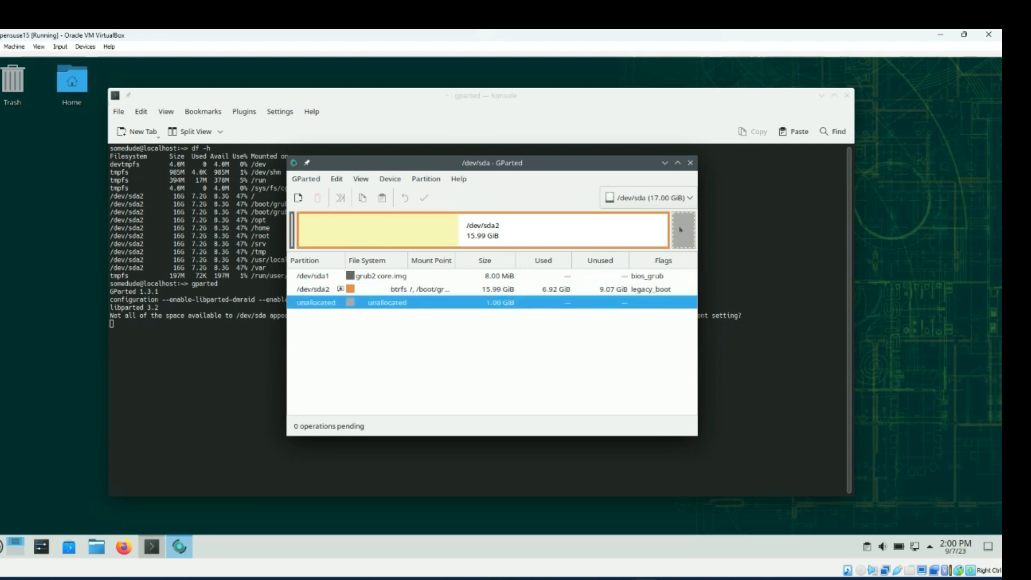
left_click(650, 232)
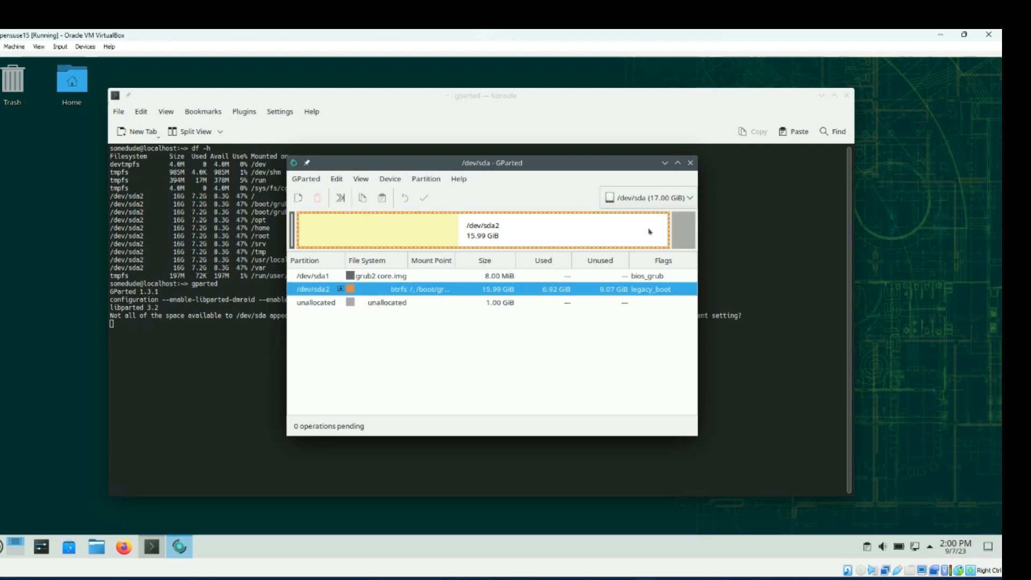
- Resize the /dev/sda2 partition to 17399 MiB with 0 MiB of free space following
right_click(518, 232)
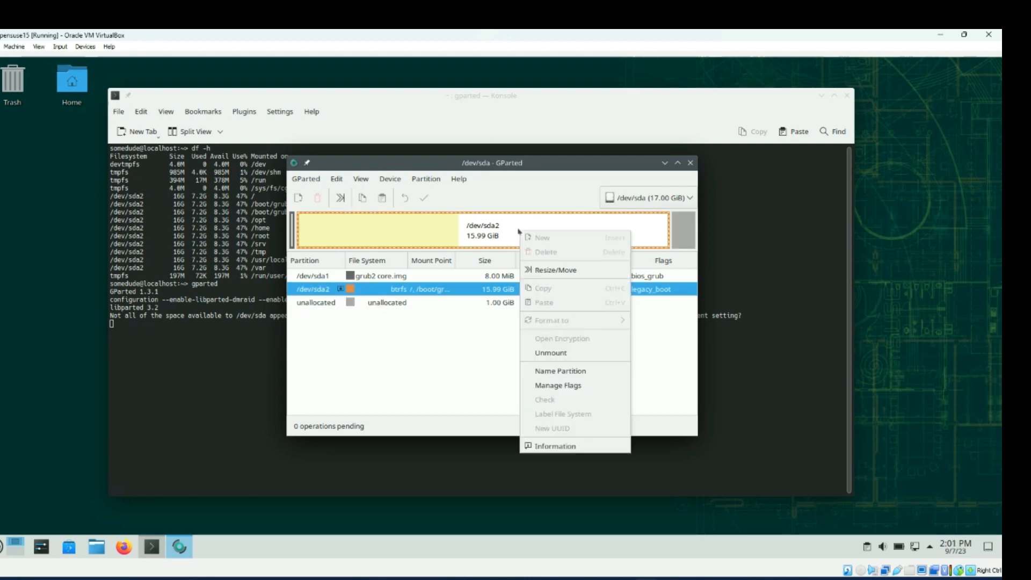
left_click(545, 270)
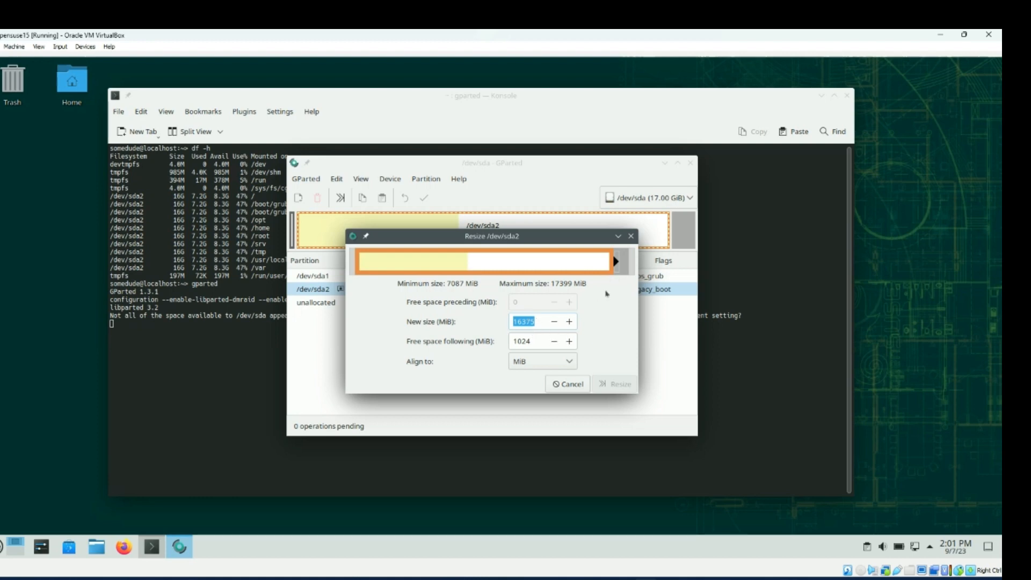
left_click_drag(617, 262, 629, 260)
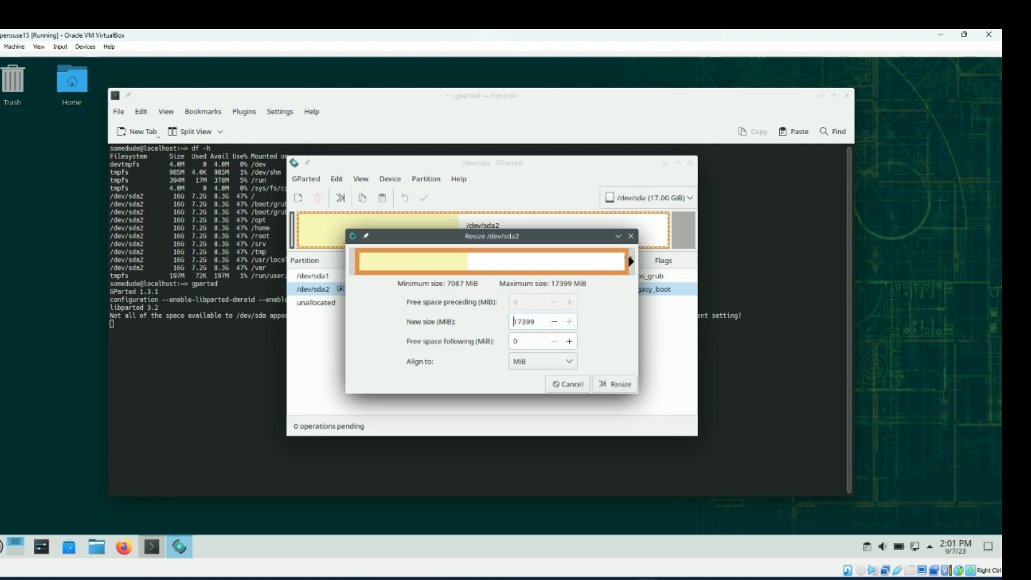
left_click(609, 384)
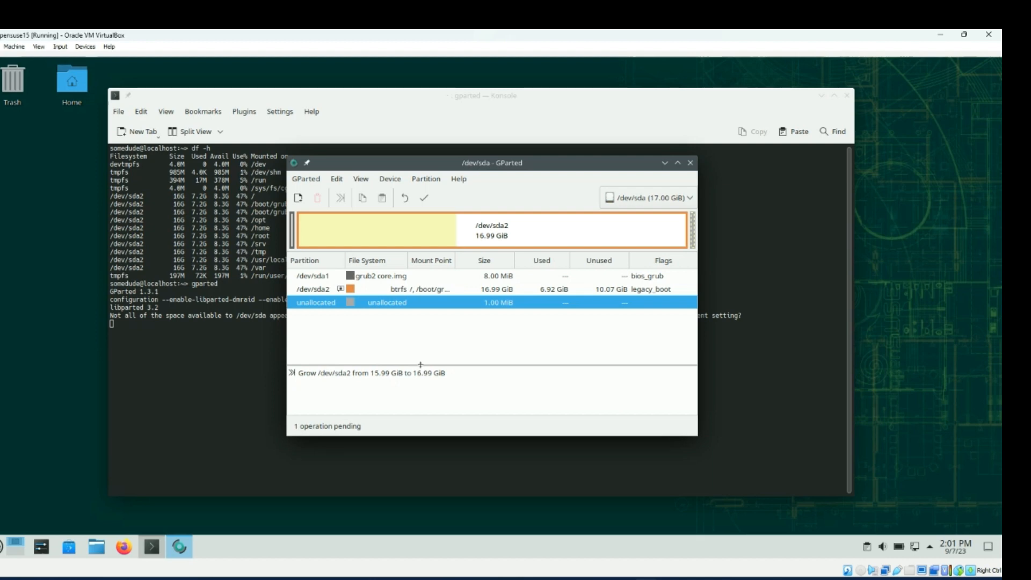
- Apply the pending grow operation on /dev/sda2, expand its details, and close the progress report
left_click(425, 199)
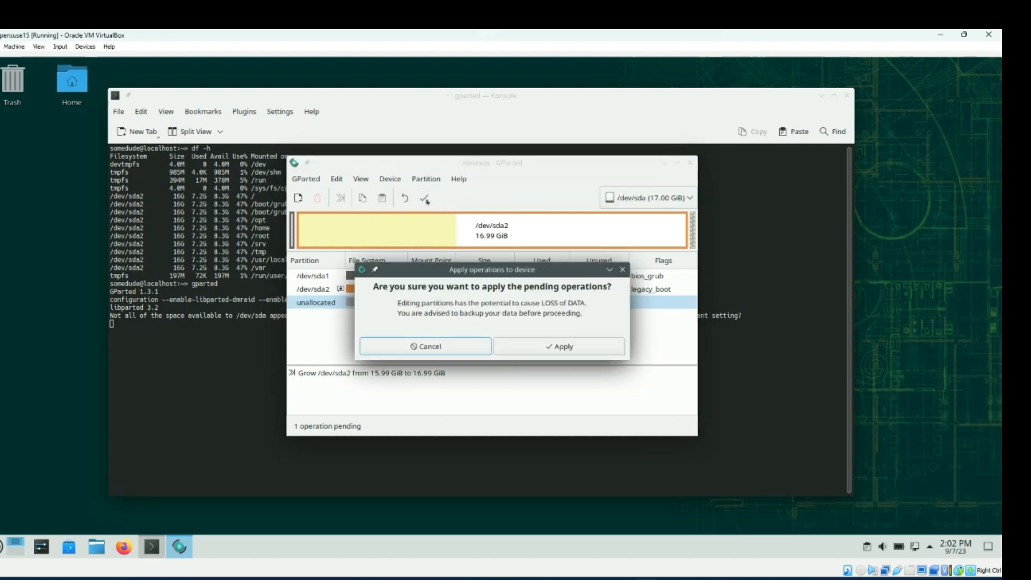
left_click(542, 345)
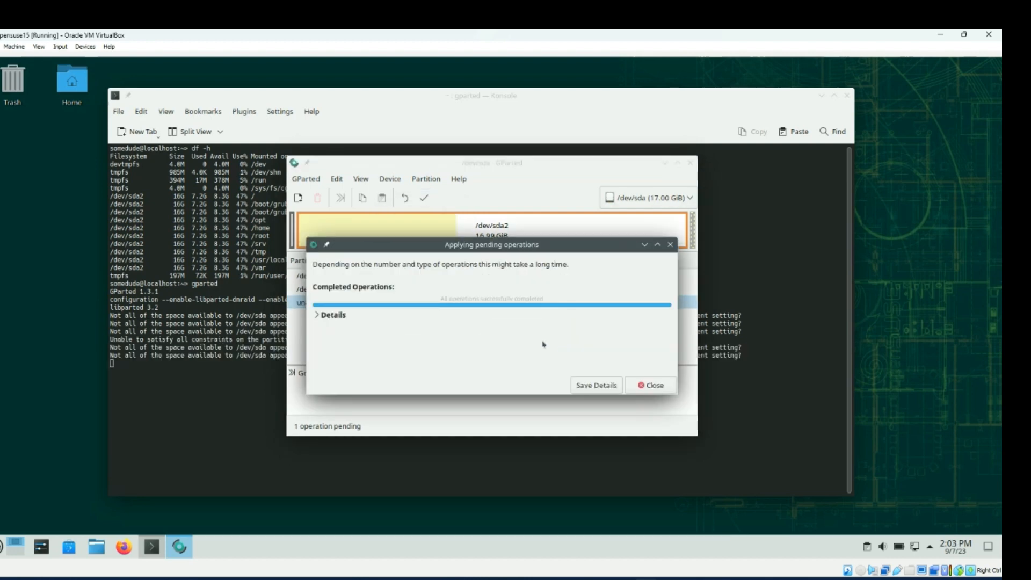
left_click(324, 316)
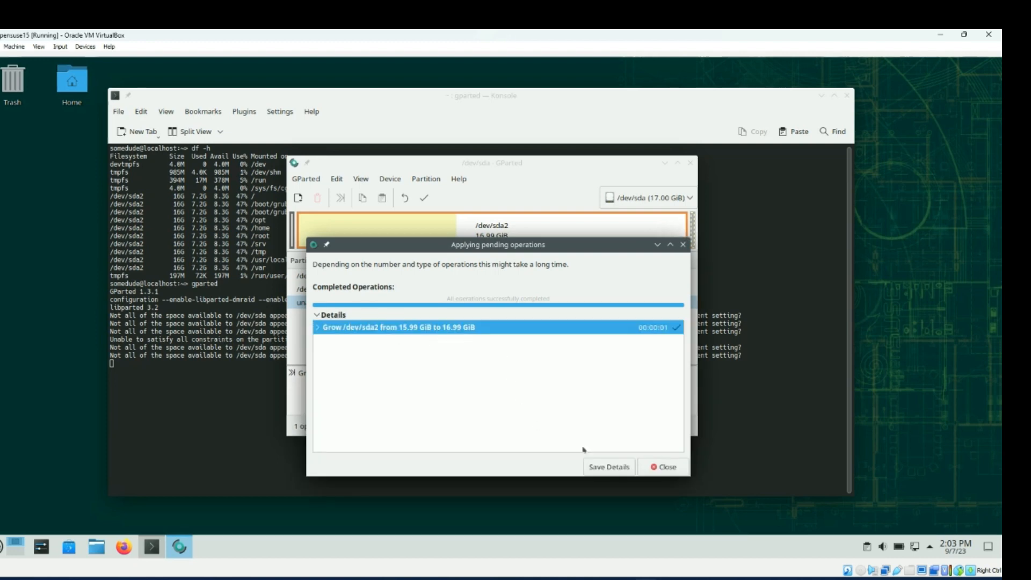
left_click(654, 466)
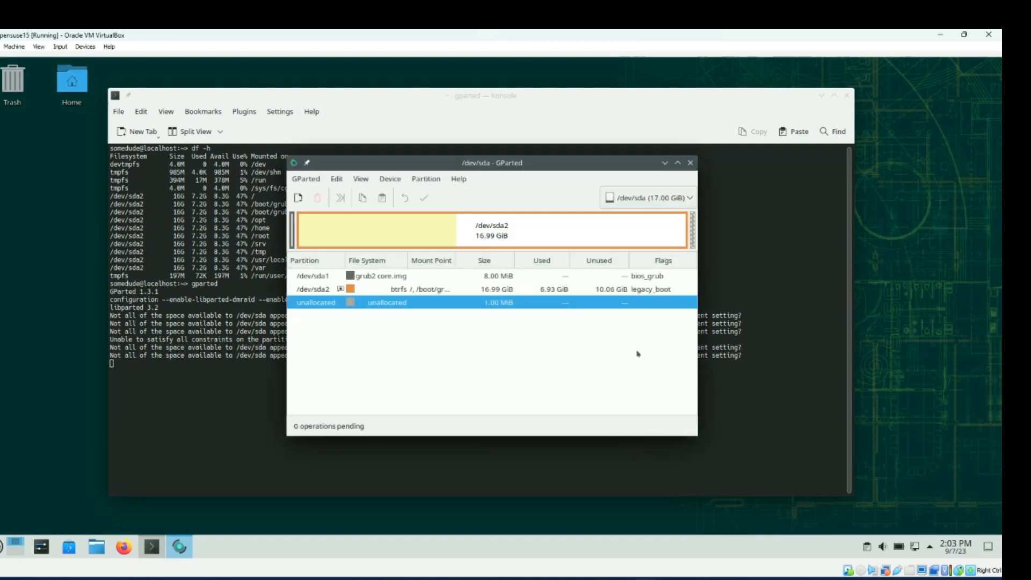
- Close GParted and check the filesystem sizes in the terminal with df -h
left_click(690, 162)
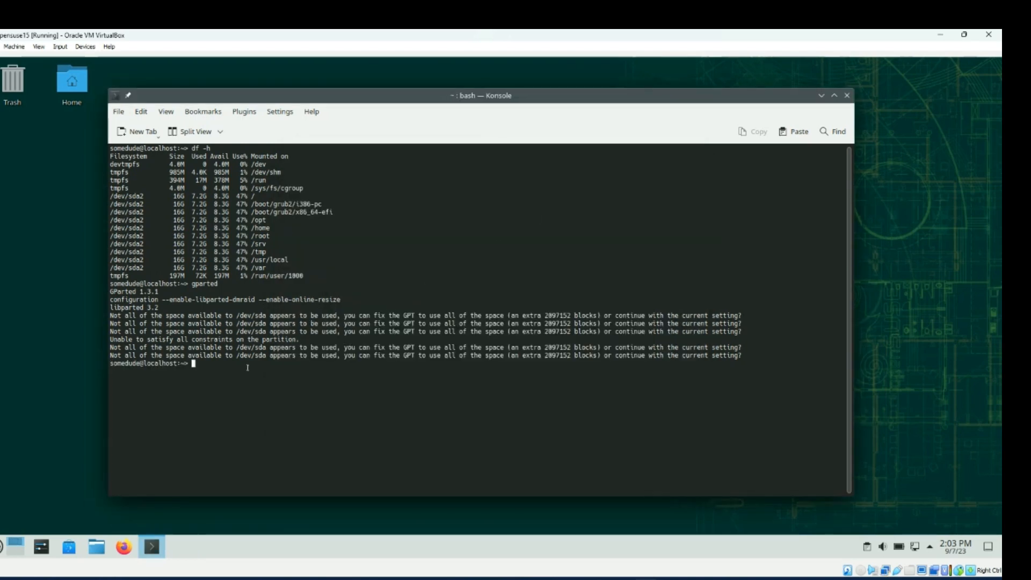
type("df -h")
key("Return")
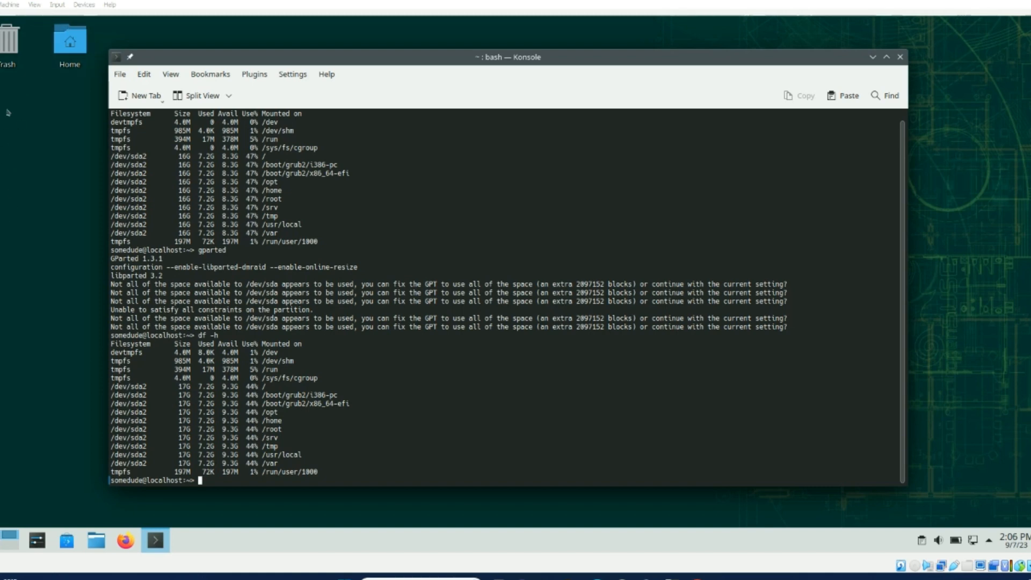
- Attach gparted-live-1.5.0-6-amd64.iso as the virtual machine's optical disk
left_click(63, 7)
mouse_move(84, 4)
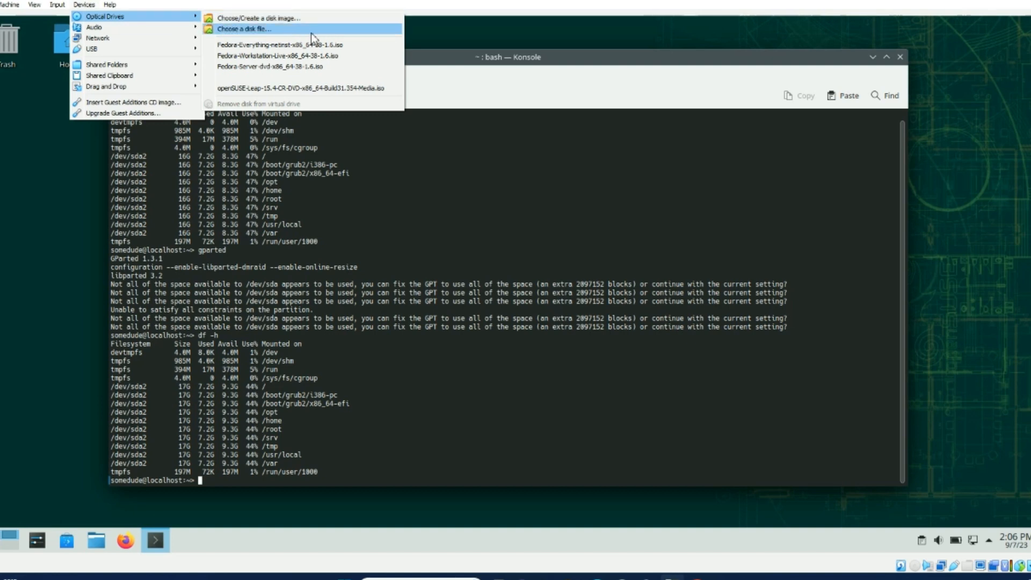
left_click(279, 29)
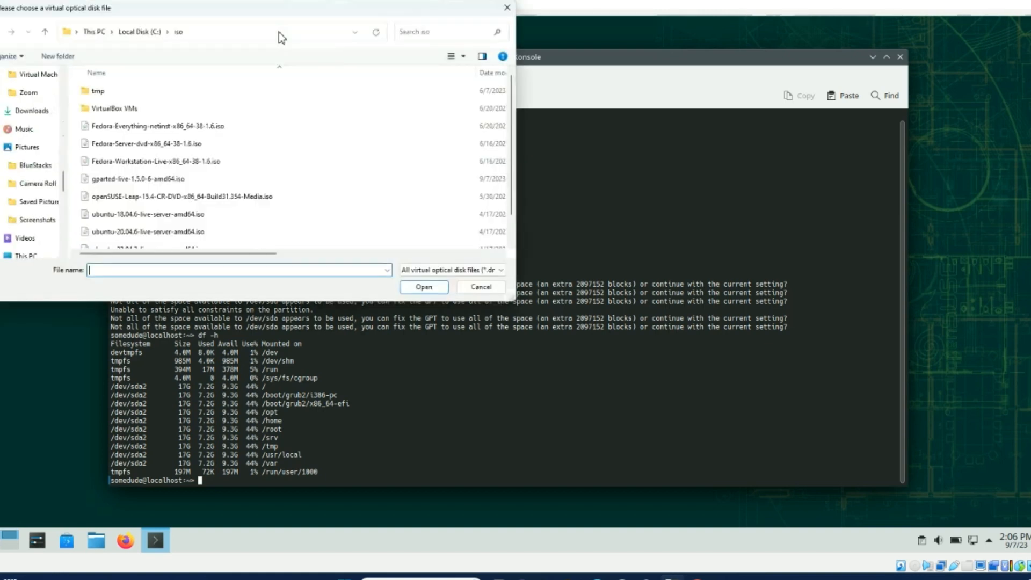
scroll(170, 166, "down", 1)
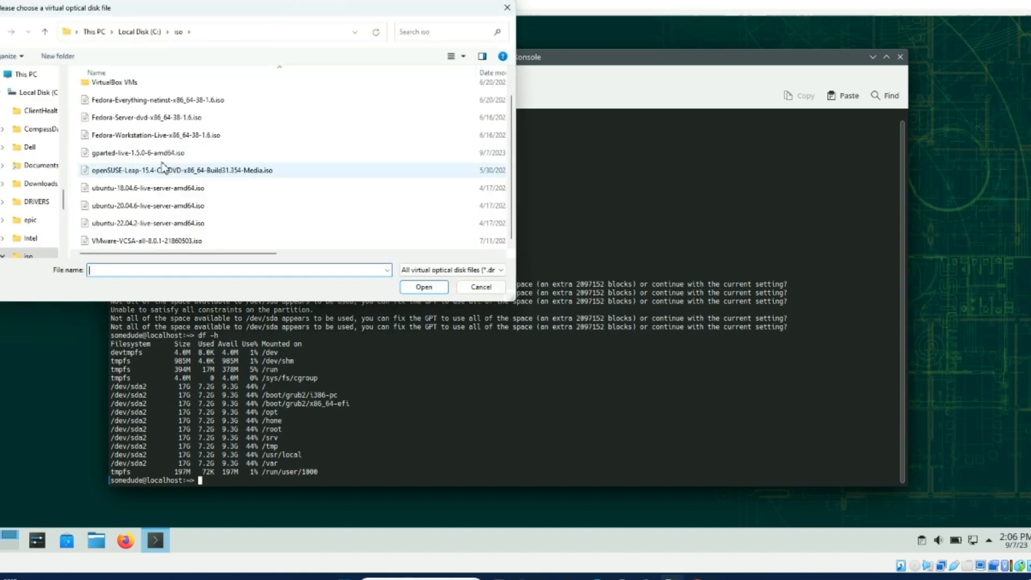
left_click(157, 154)
left_click(426, 289)
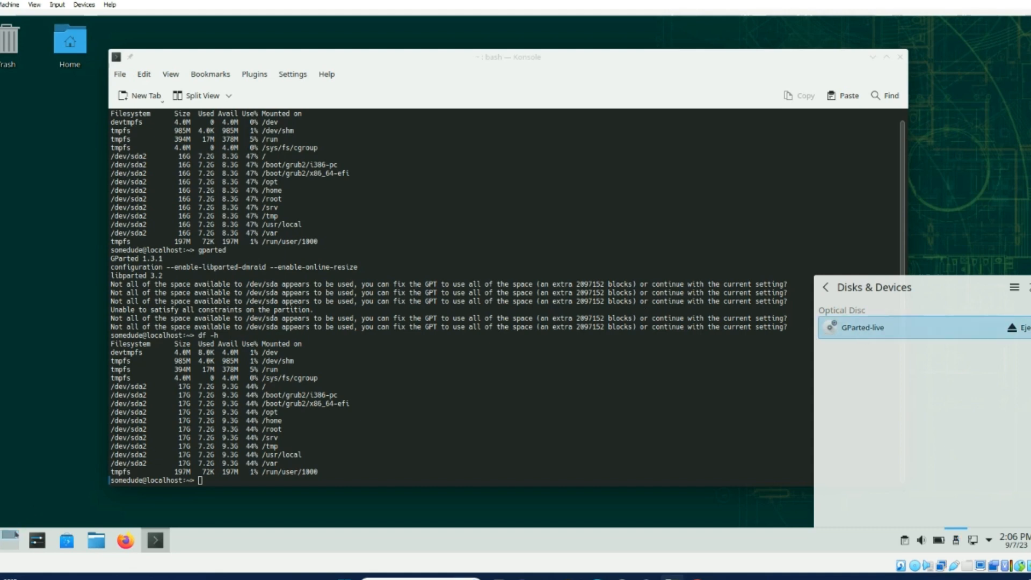
- Reboot the virtual machine from the terminal with sudo init 6, entering the root password
left_click(2, 540)
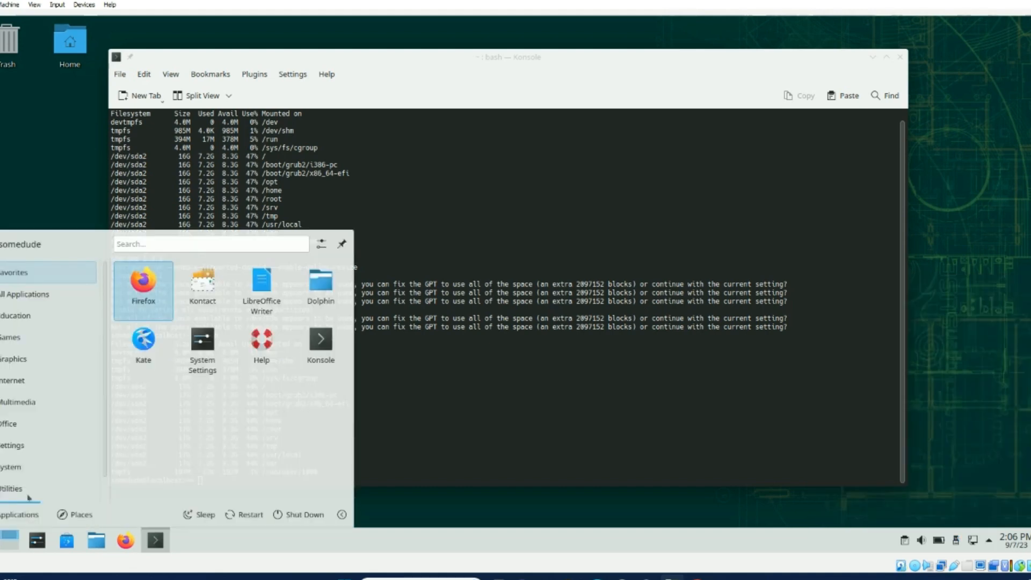
left_click(433, 456)
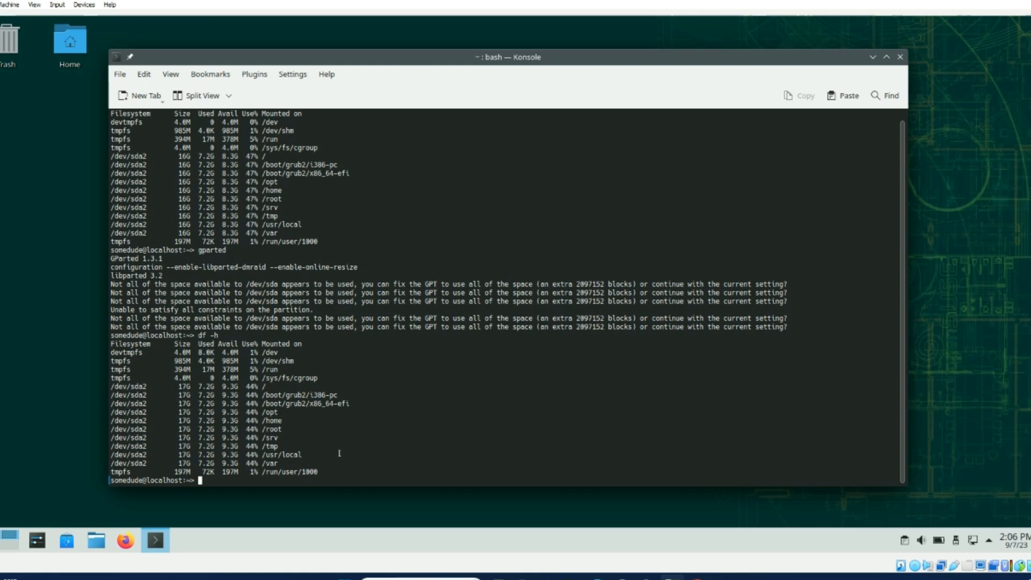
type("init 6")
key("Return")
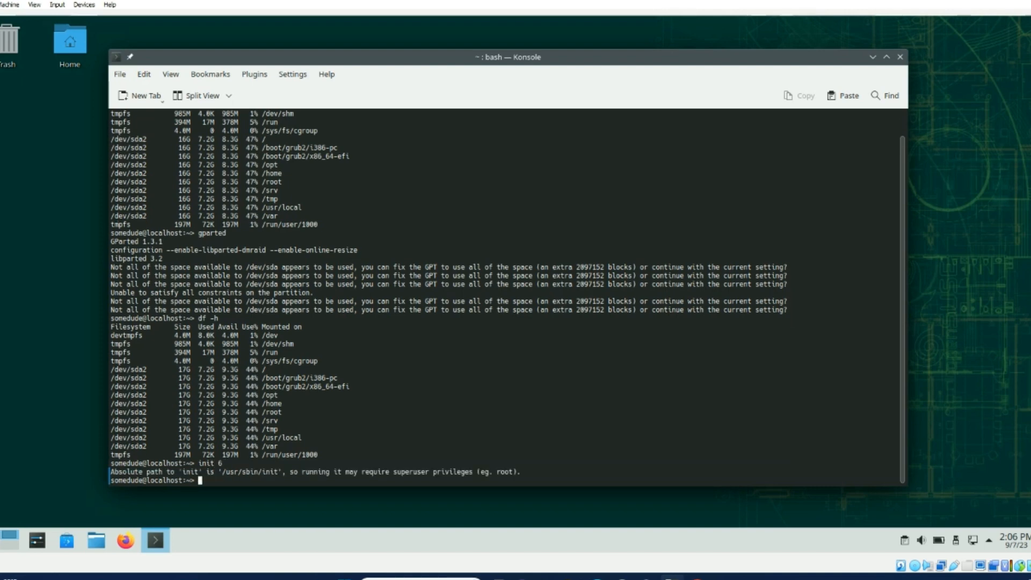
type("sudo init 6")
key("Return")
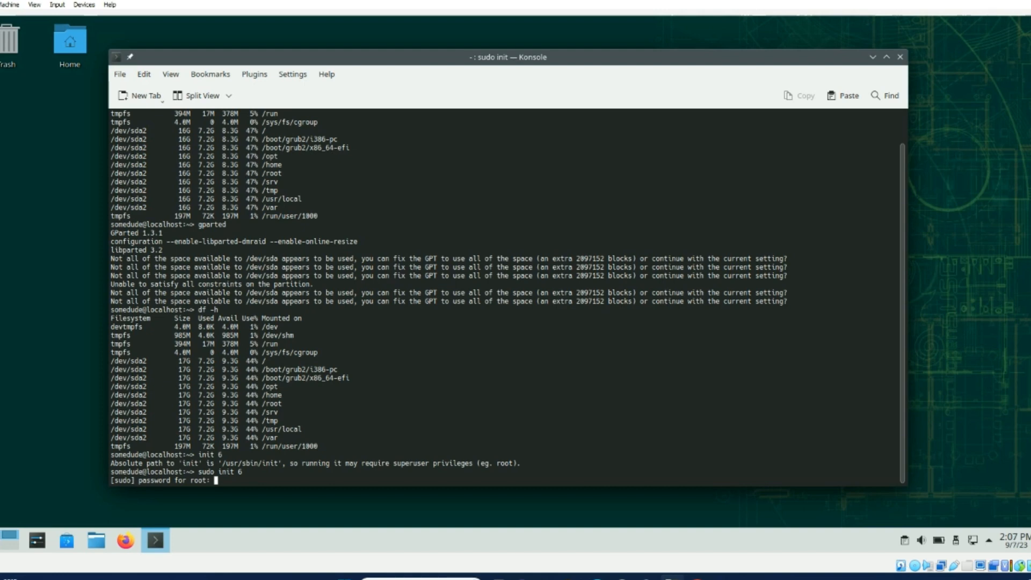
key("Return")
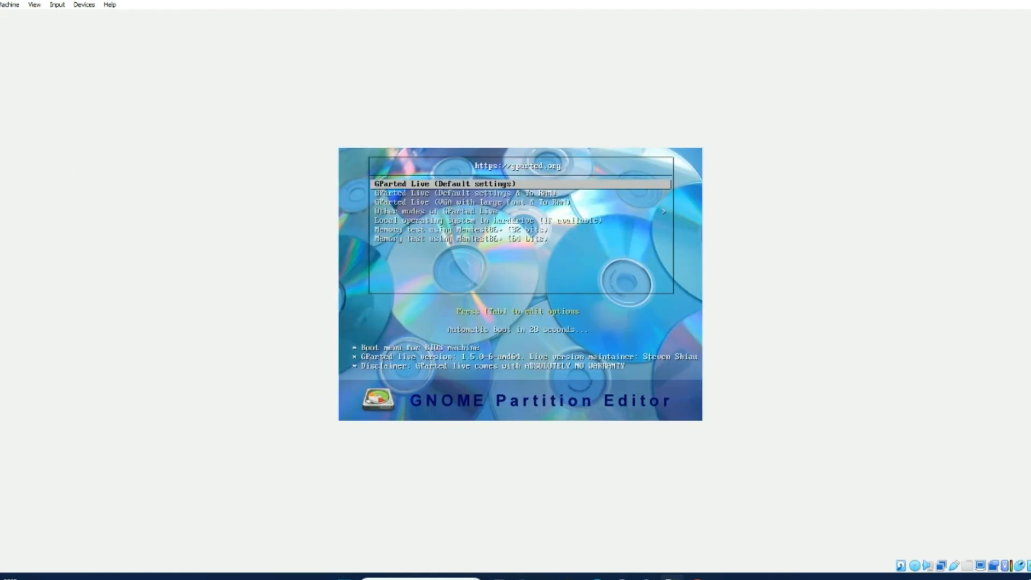
- Boot GParted Live (Default settings), accepting Don't touch keymap, language 33 (US English), and mode 0 to start X
key("Down")
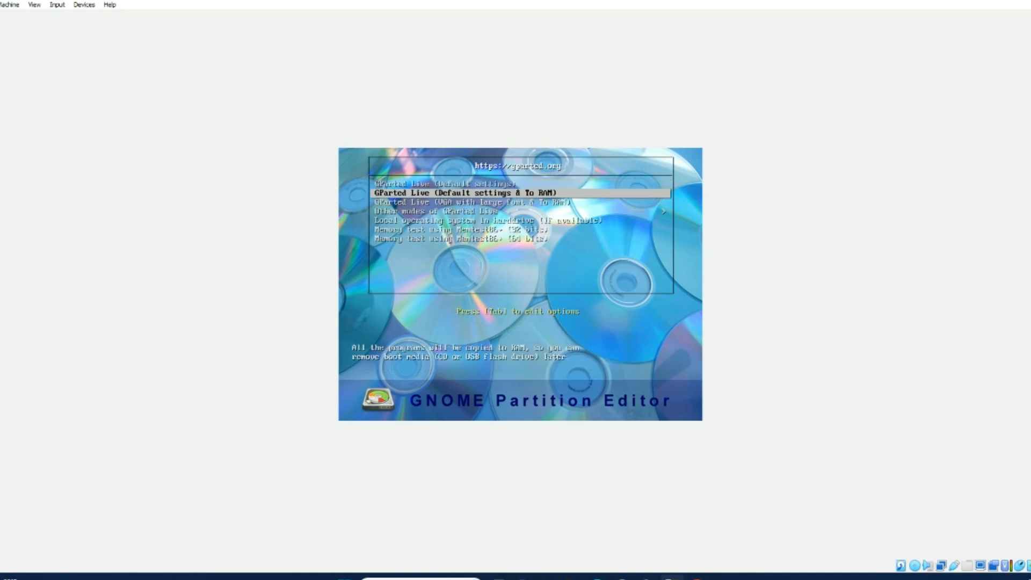
key("Up")
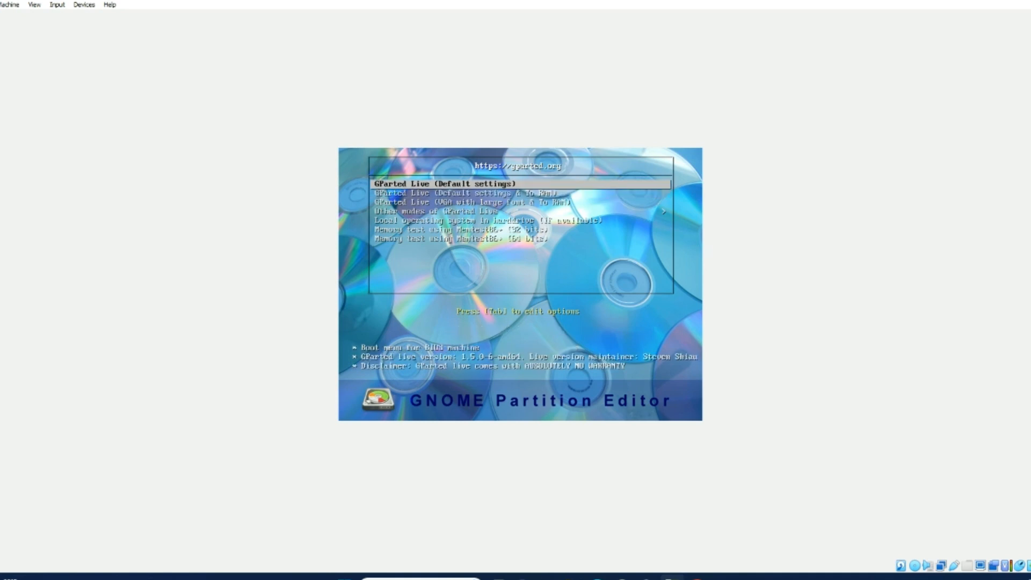
key("Return")
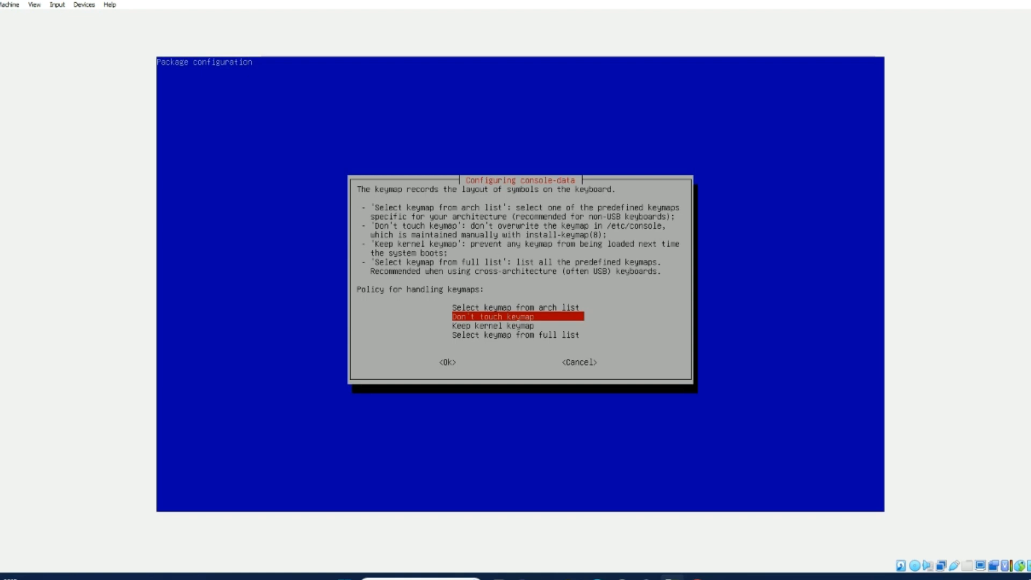
key("Return")
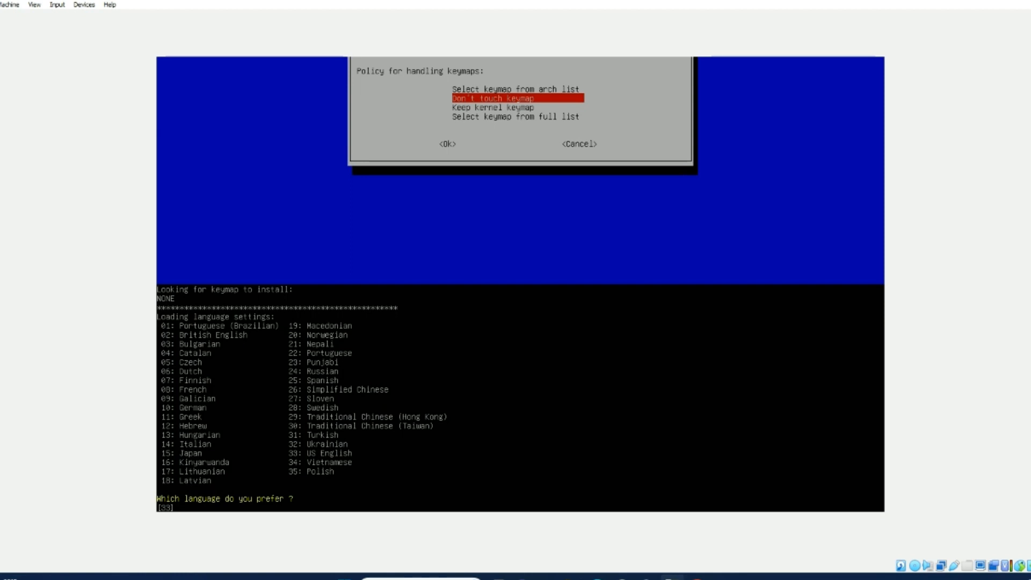
key("Return")
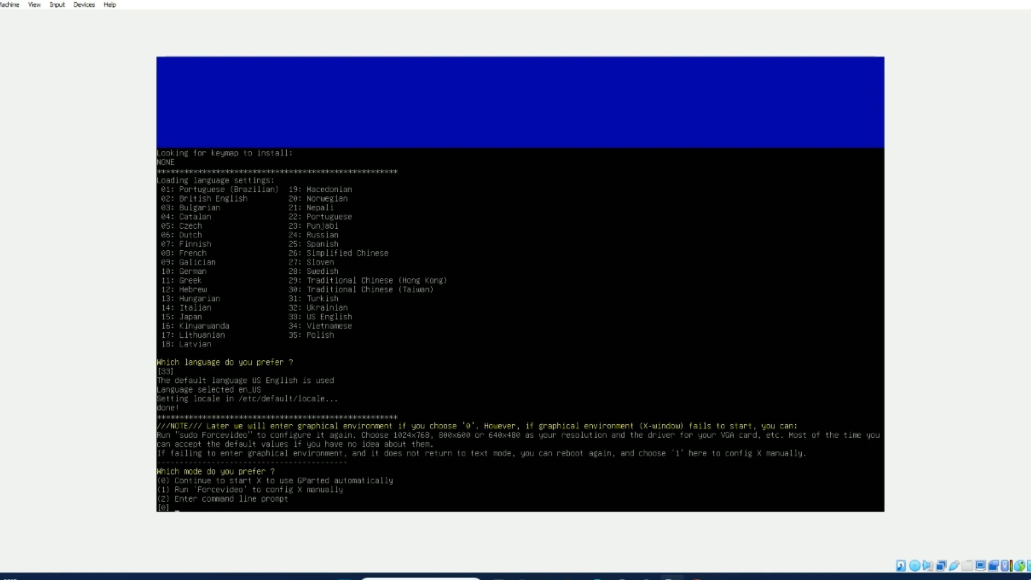
key("Return")
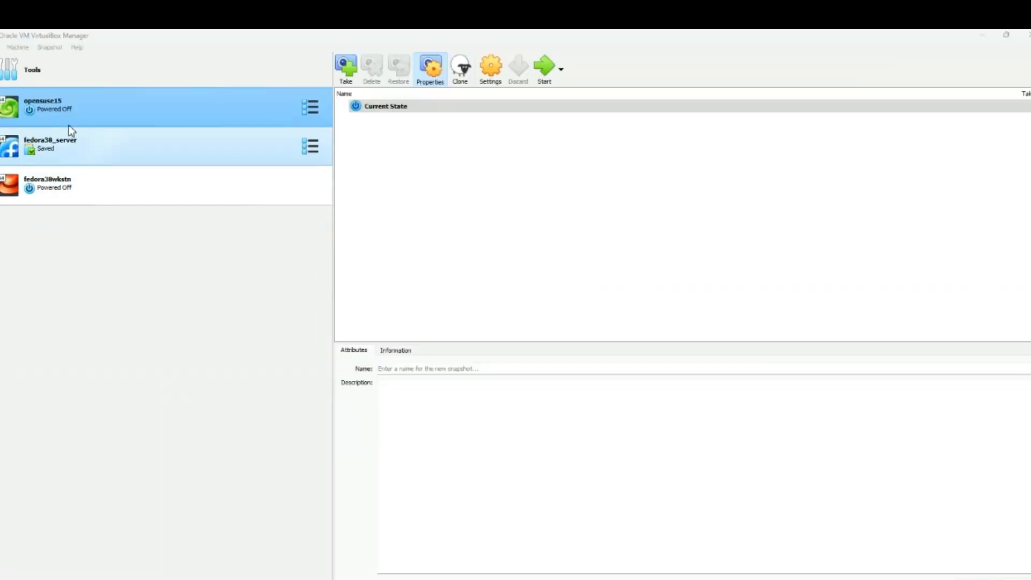
- Set the size of opensuse15.vdi to 18 GB in the Virtual Media Manager
left_click(1, 48)
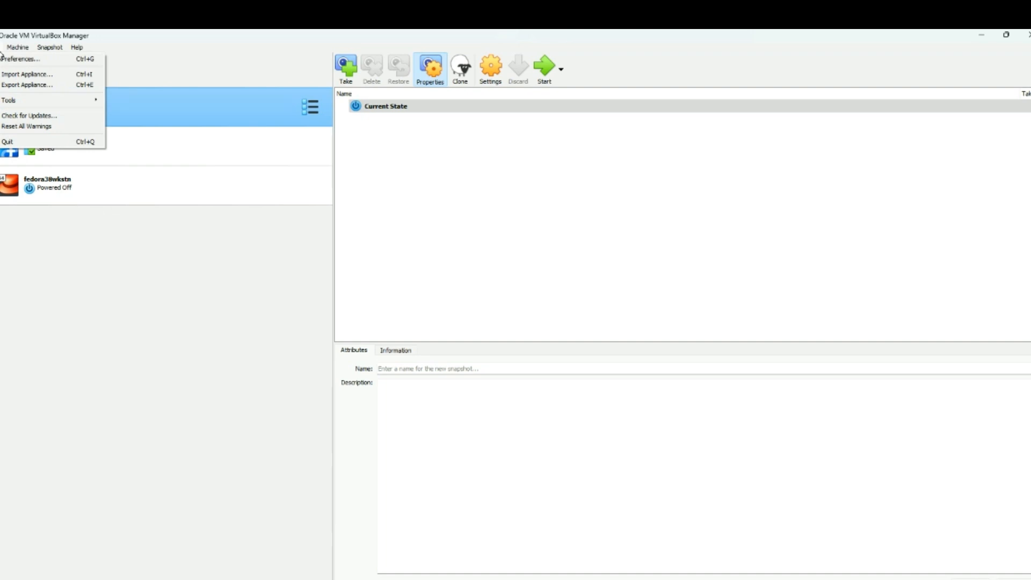
mouse_move(16, 106)
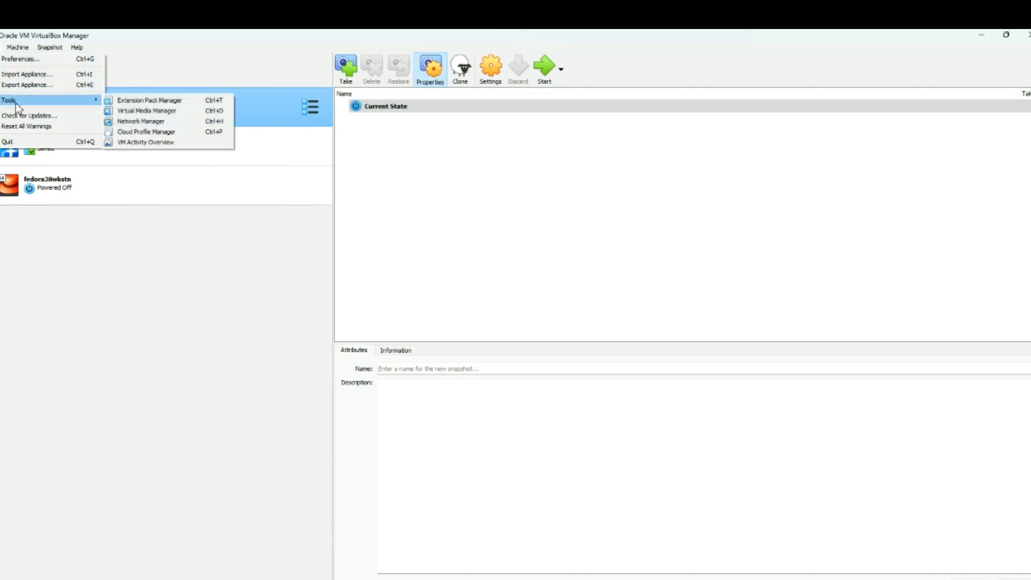
left_click(129, 111)
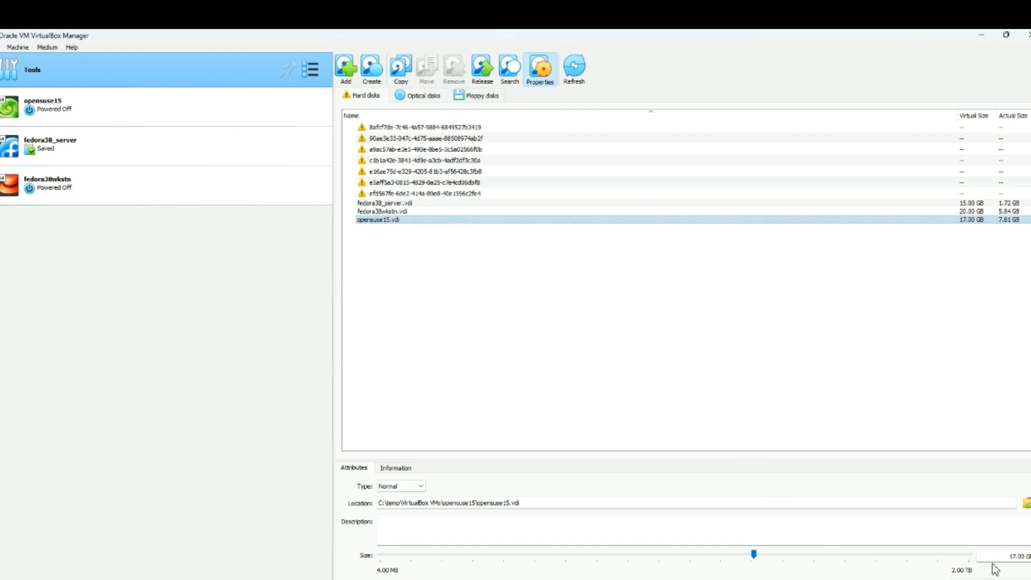
left_click(1014, 556)
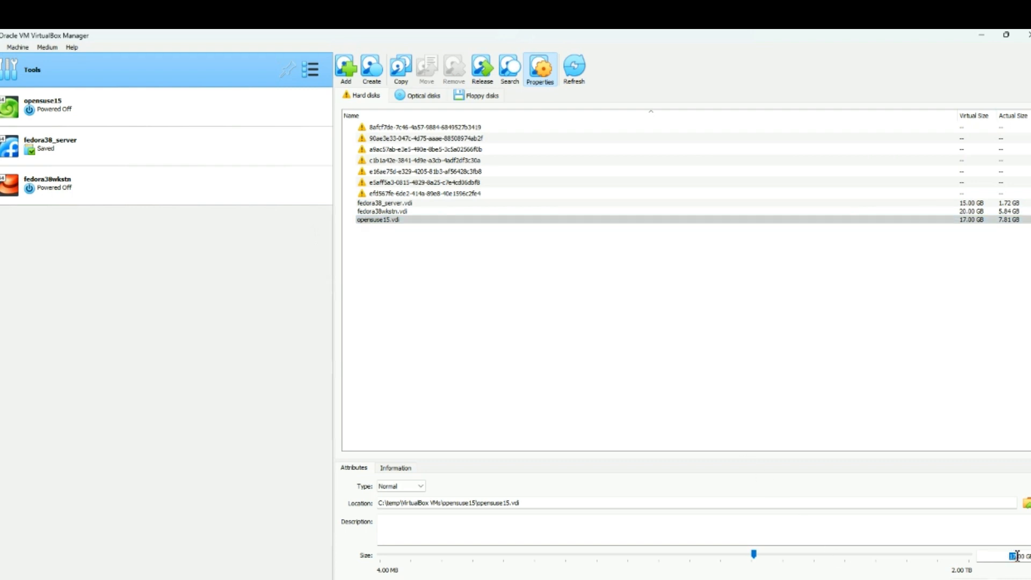
key("BackSpace")
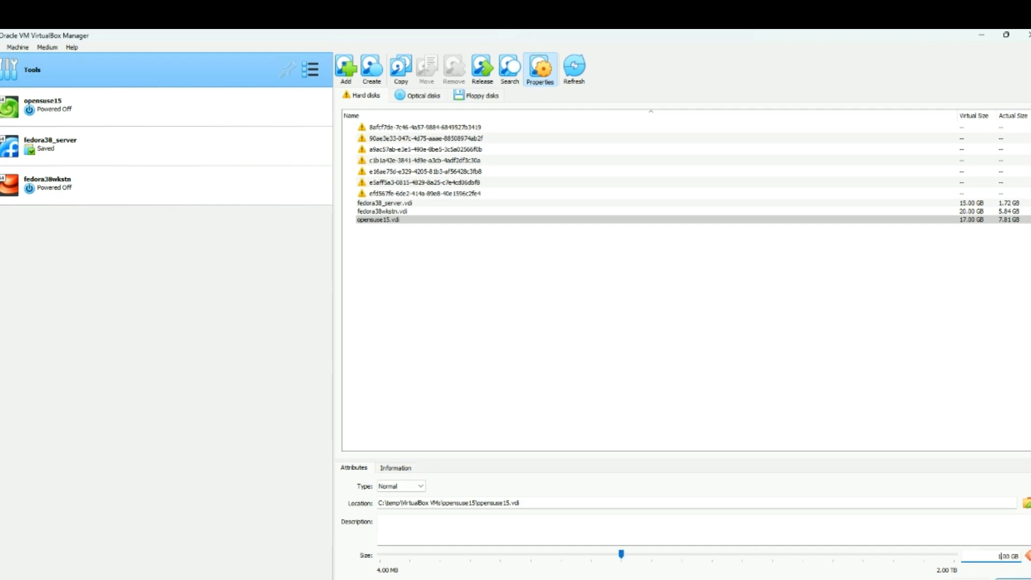
type("8")
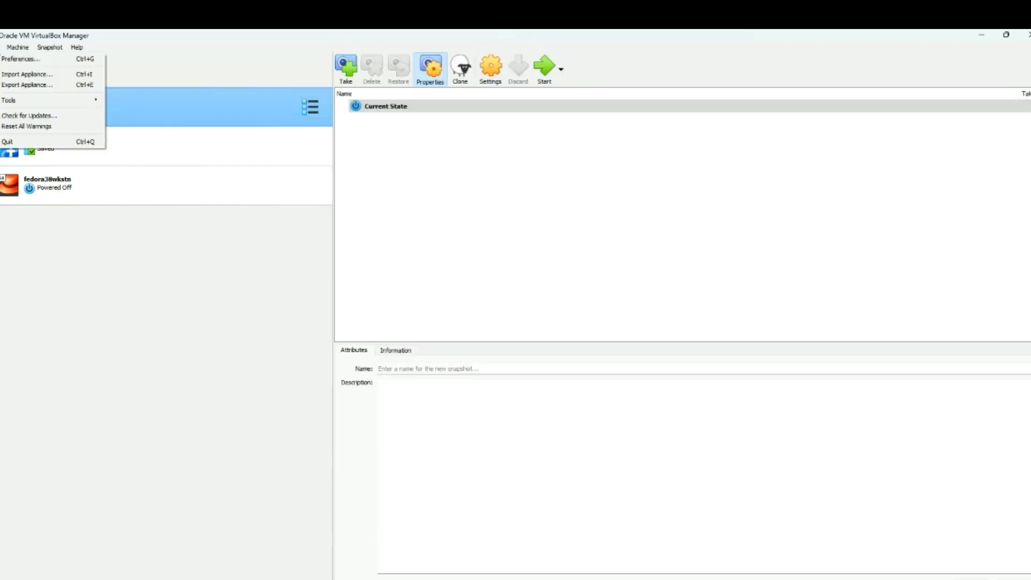
- Start the opensuse15 virtual machine from the VirtualBox Manager
mouse_move(11, 48)
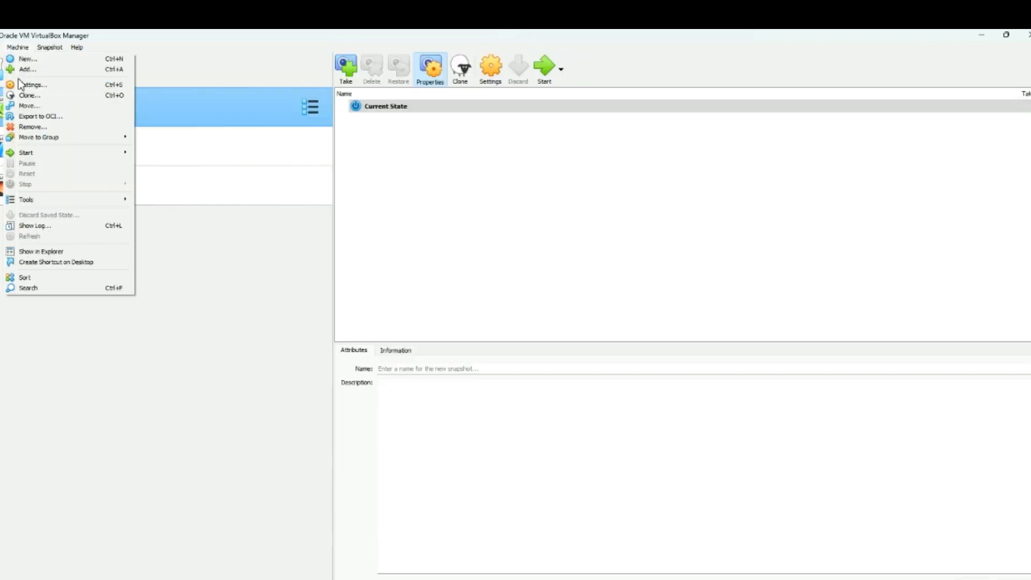
key("Escape")
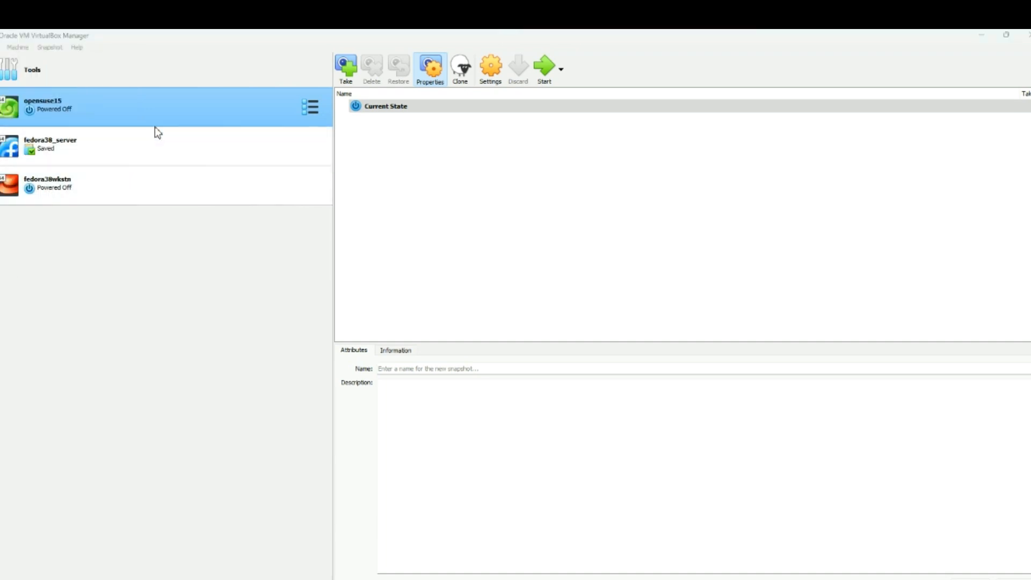
right_click(175, 119)
left_click(546, 70)
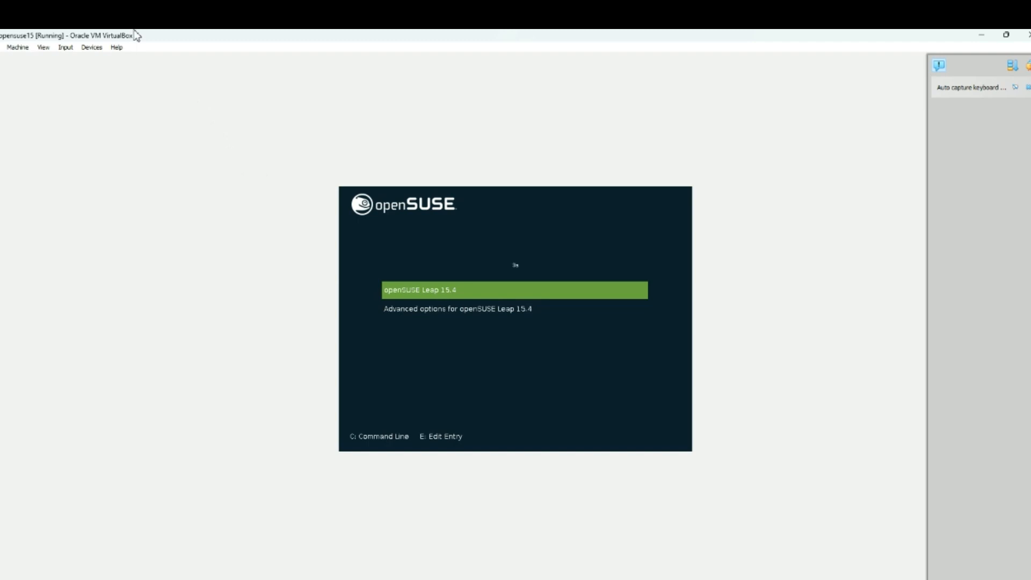
- Insert gparted-live-1.5.0-6-amd64.iso from the iso folder into the virtual machine's optical drive
left_click(89, 48)
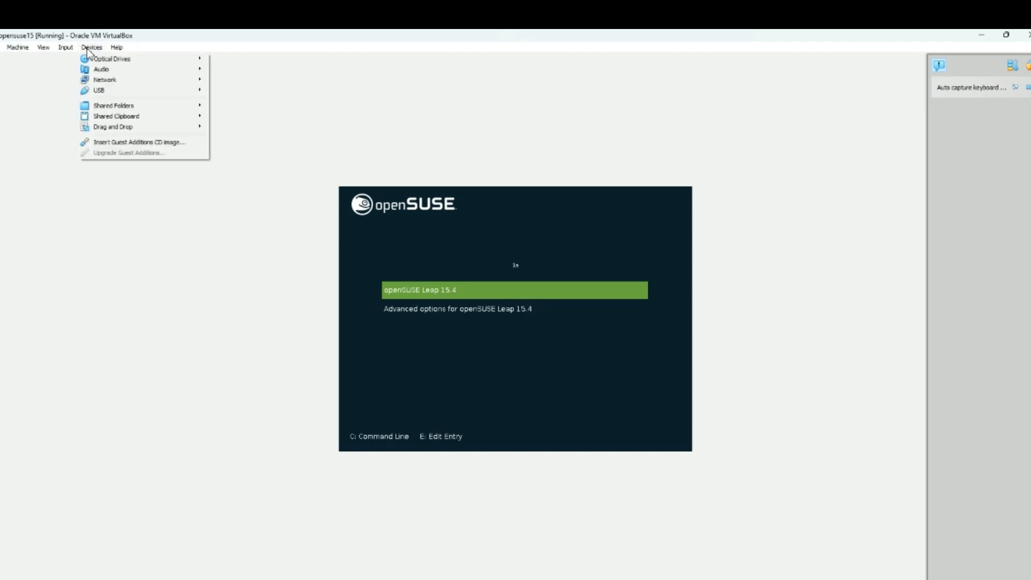
left_click(125, 32)
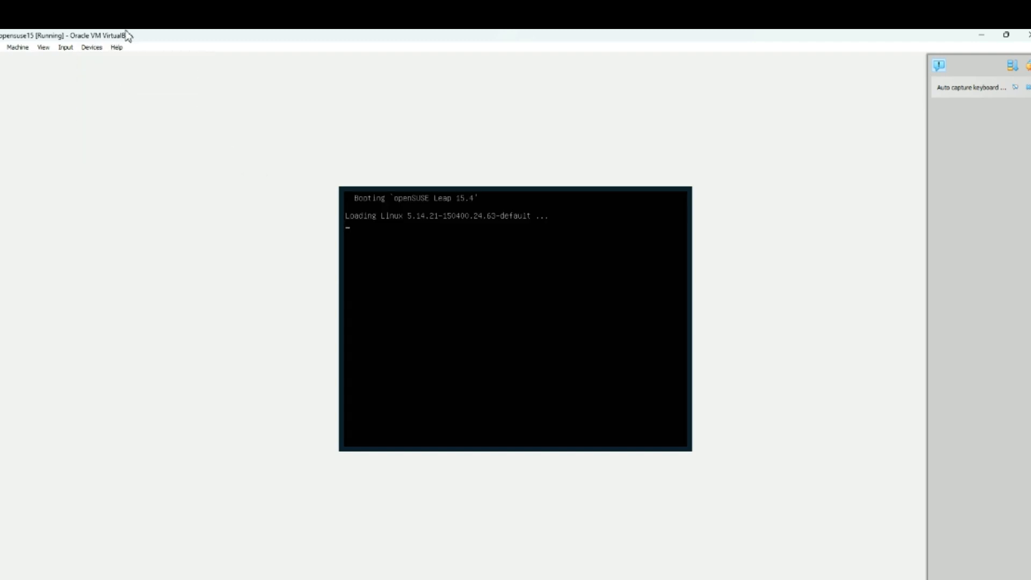
left_click(93, 48)
mouse_move(95, 58)
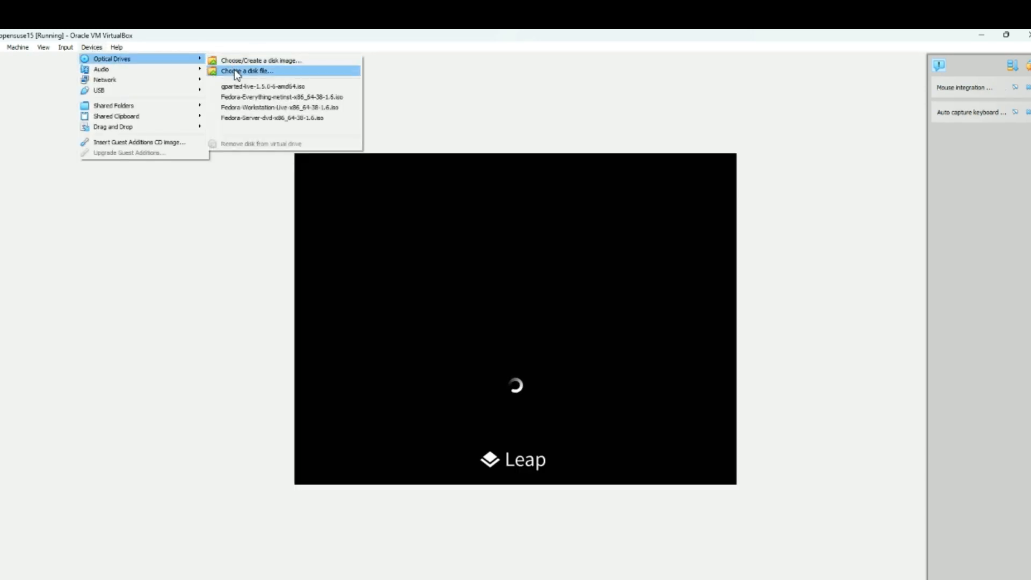
left_click(234, 71)
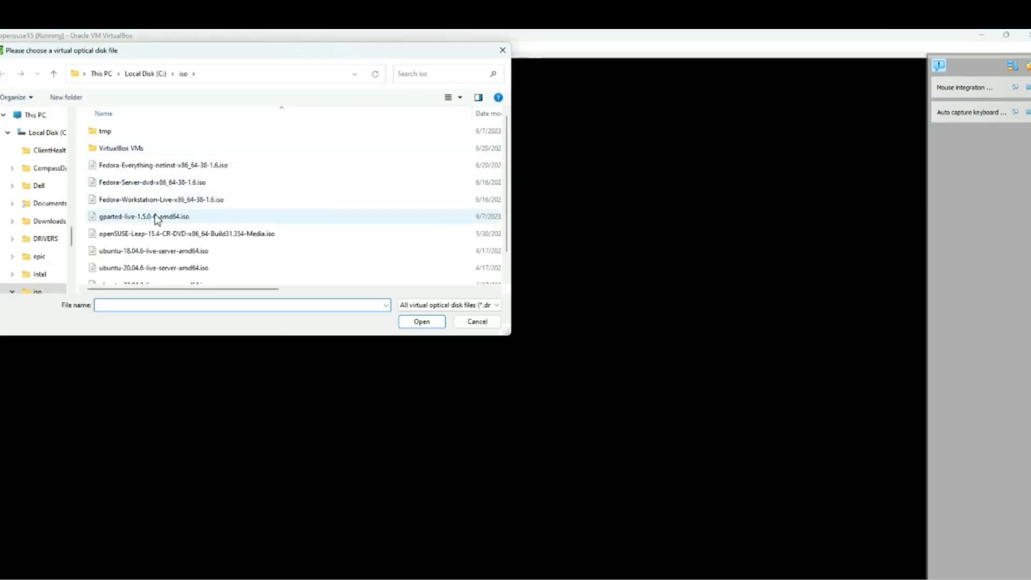
left_click(156, 217)
left_click(419, 321)
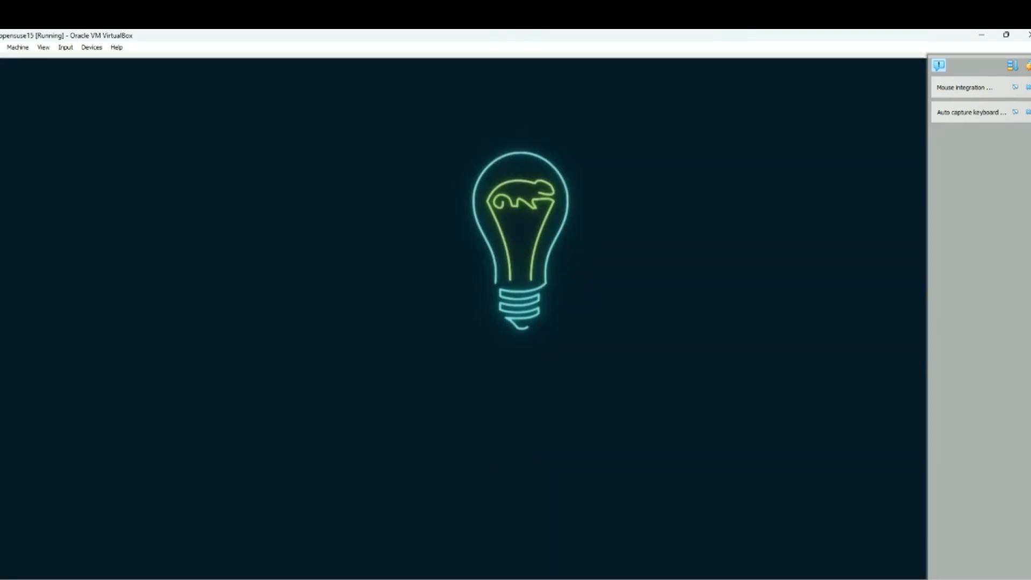
- Dismiss the notifications and the openSUSE welcome window, and reboot the guest with sudo init 6, entering the root password
left_click(1029, 88)
left_click(1029, 88)
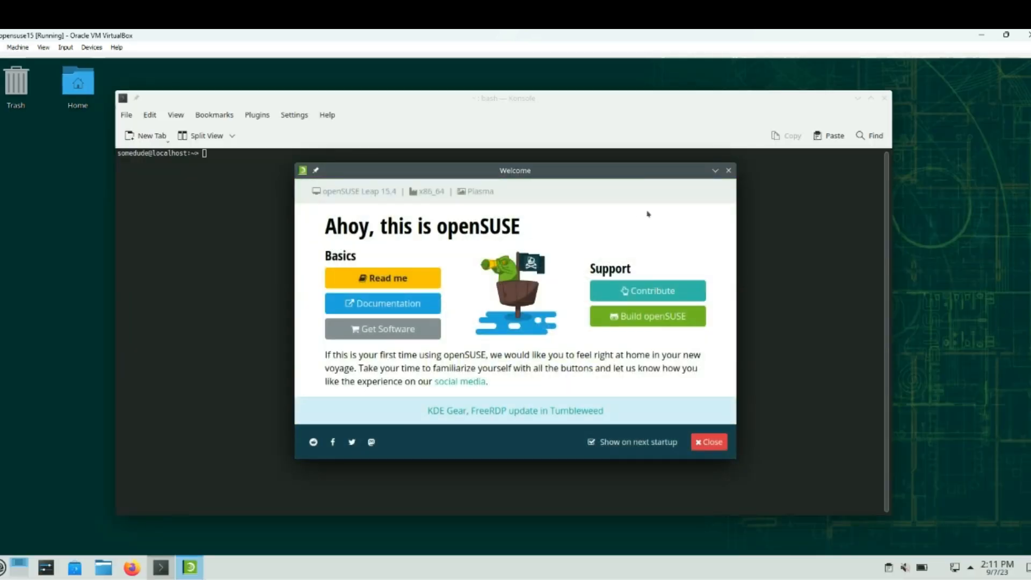
left_click(729, 170)
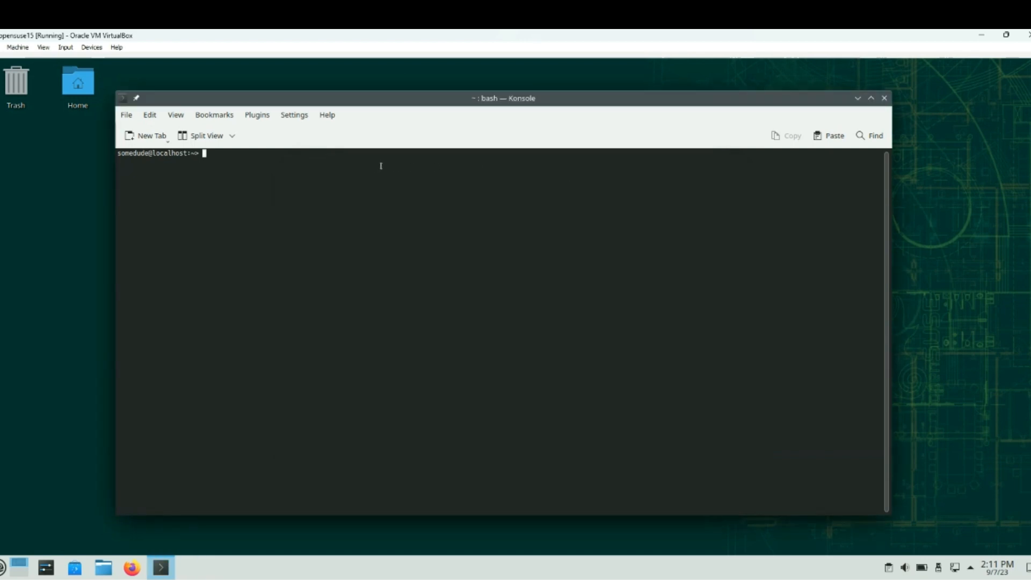
type("sudo init 6")
key("Return")
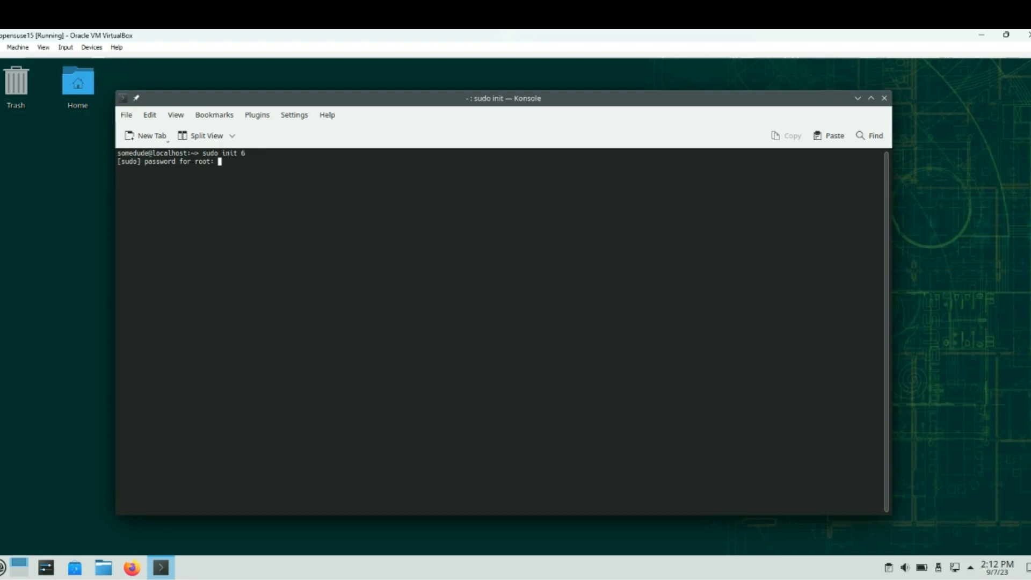
key("Return")
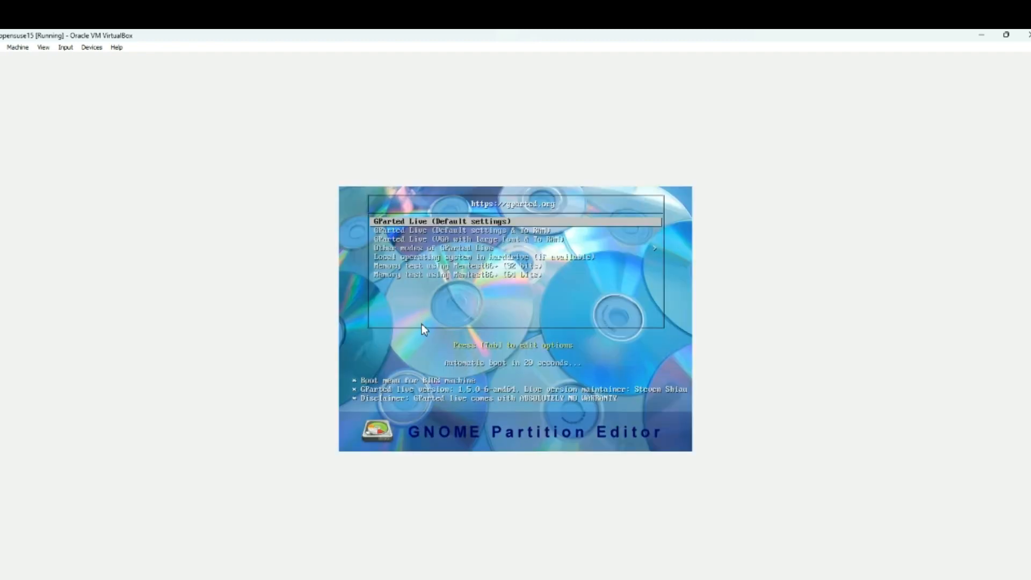
- Boot GParted Live (Default settings), accepting Don't touch keymap and the default language and startup mode
key("Return")
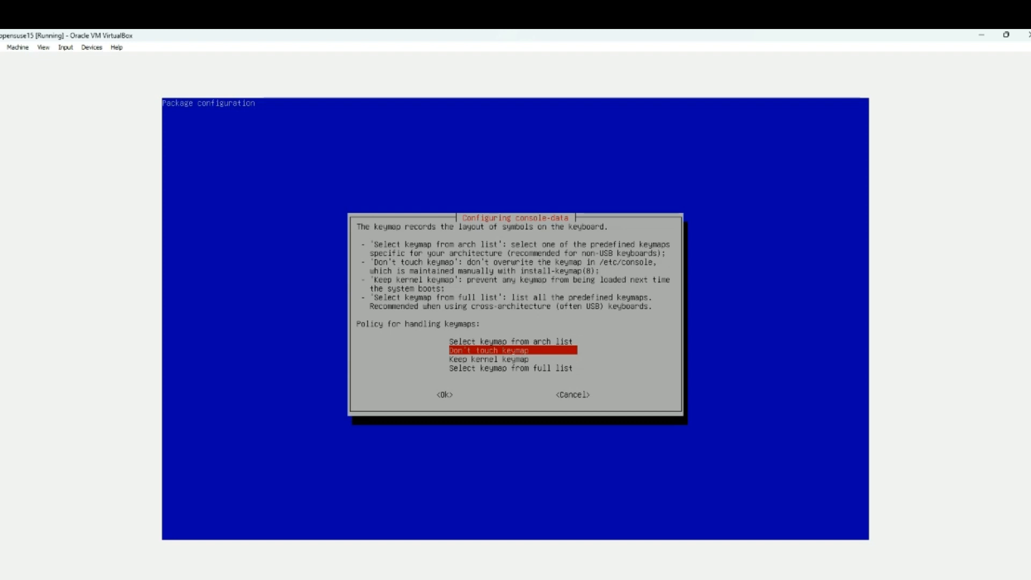
key("Return")
key("Return")
key("Return")
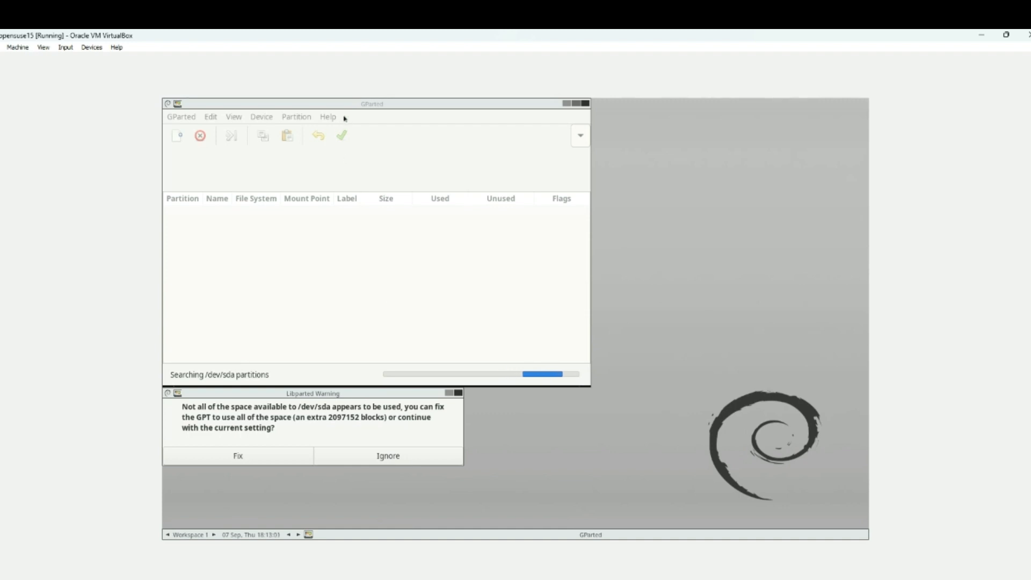
- Fix the GPT of /dev/sda to use all of the available disk space
left_click_drag(345, 104, 420, 167)
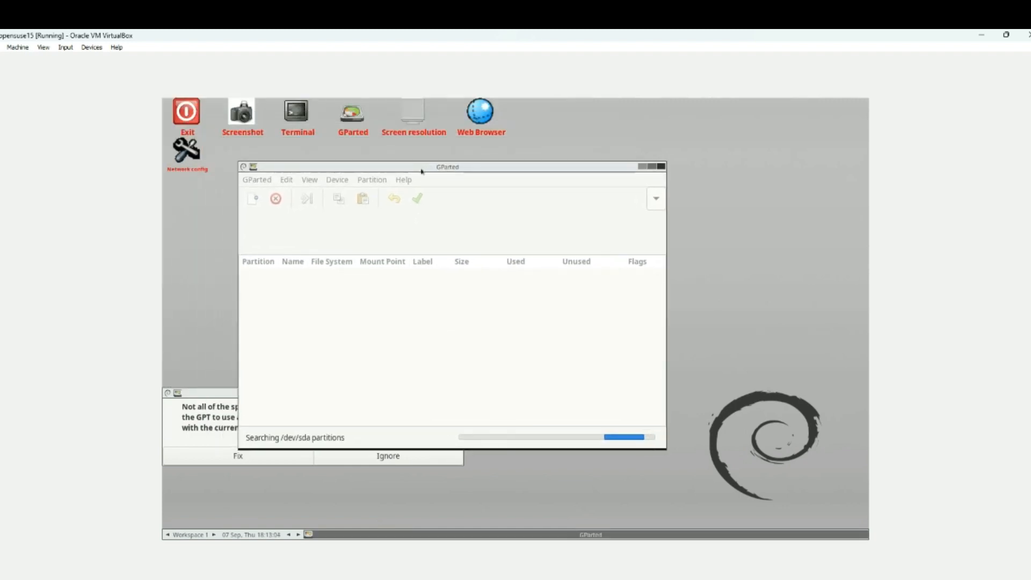
left_click(223, 393)
left_click(238, 454)
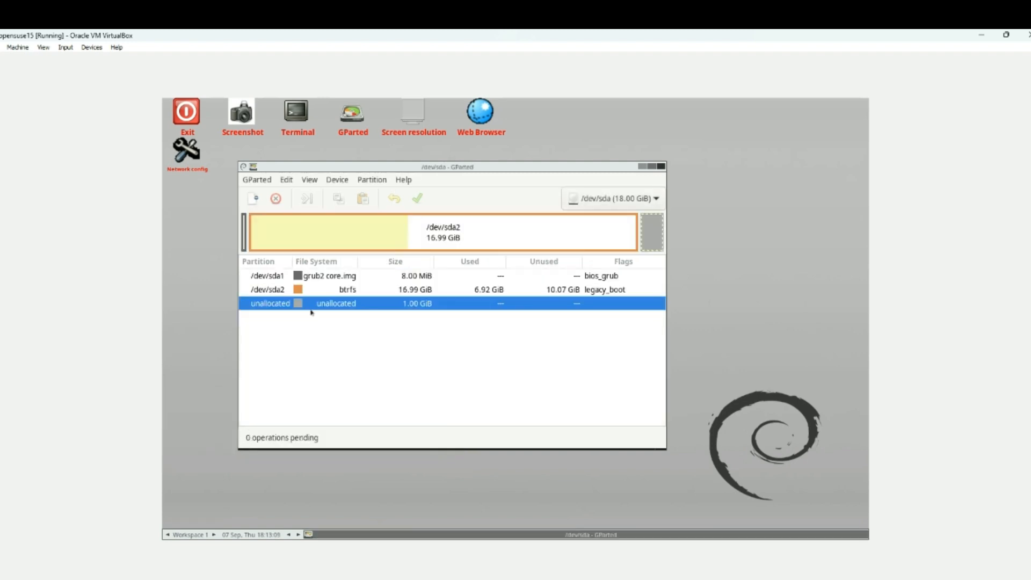
- Resize /dev/sda2 to 17.99 GiB so that it takes up the unallocated space following it
left_click(283, 293)
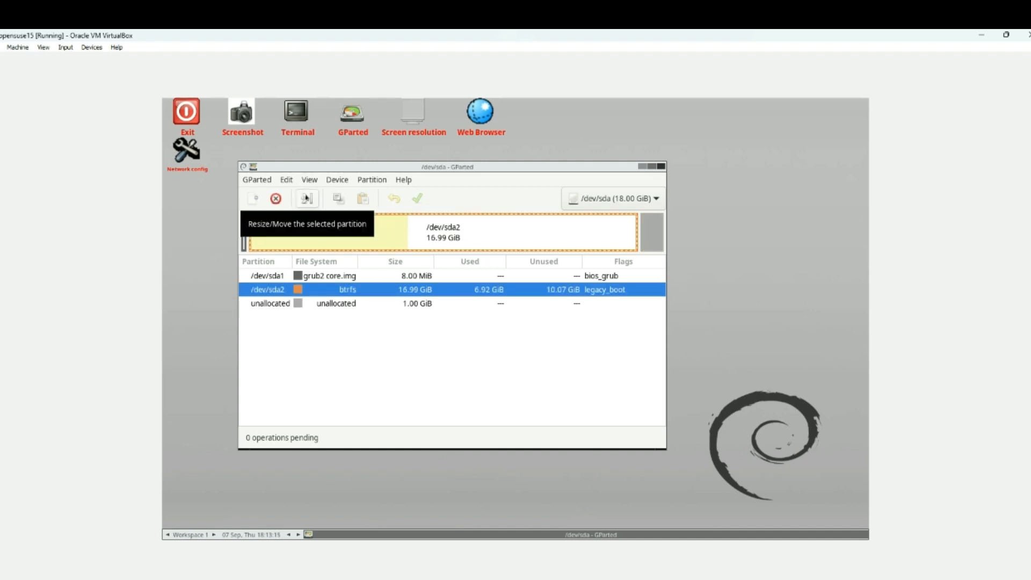
left_click(307, 198)
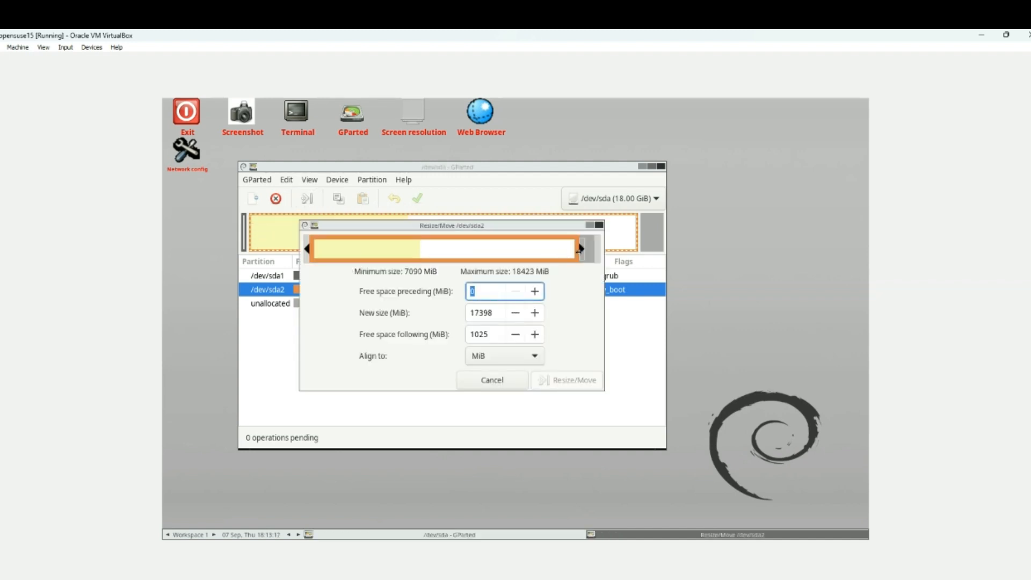
mouse_move(583, 255)
left_mouse_down()
mouse_move(598, 249)
mouse_move(534, 249)
mouse_move(598, 249)
left_mouse_up()
left_click(559, 383)
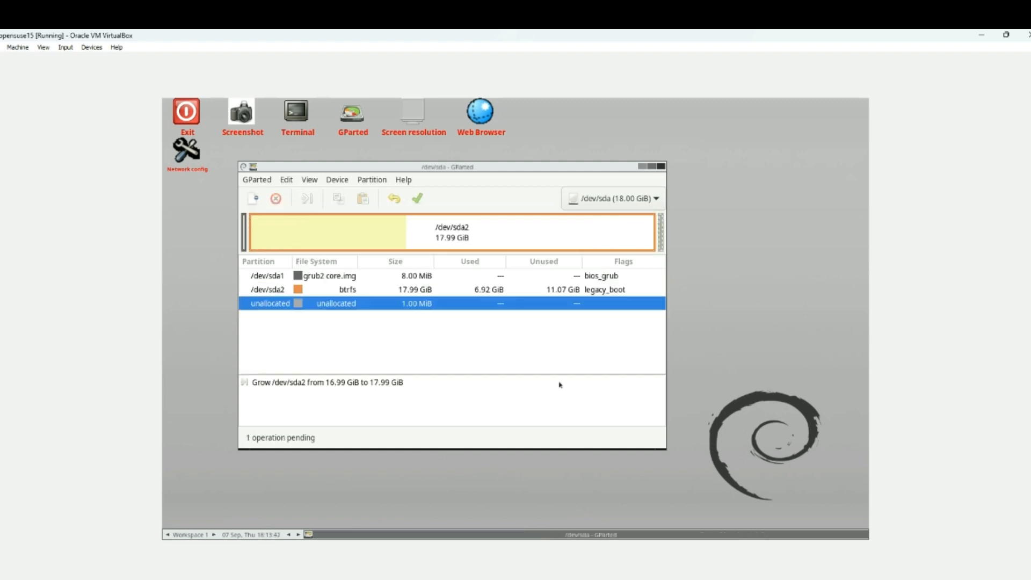
- Apply the pending grow operation to /dev/sda2, expand its details, and close the completed operation report
left_click(415, 204)
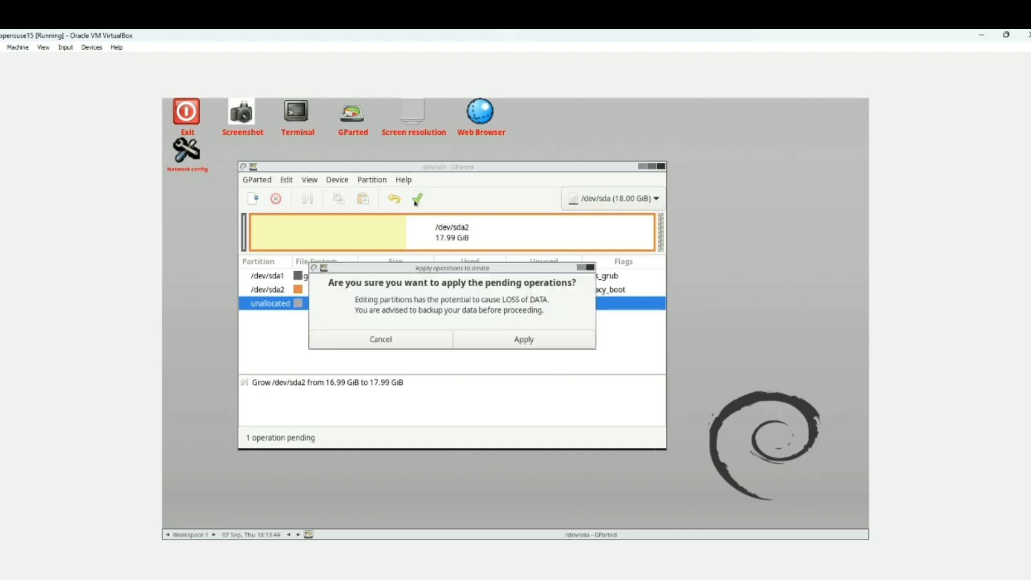
left_click(489, 340)
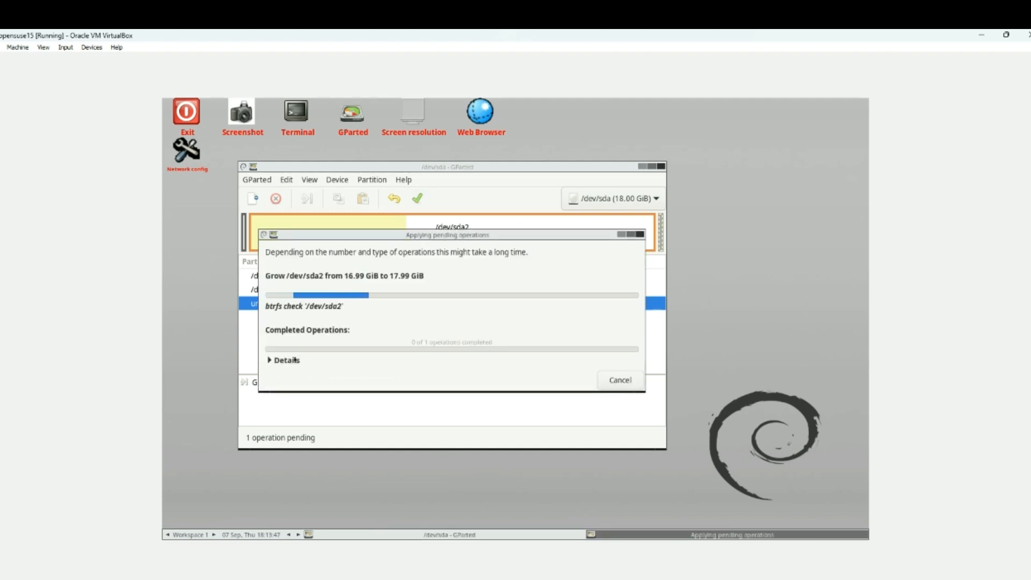
left_click(277, 360)
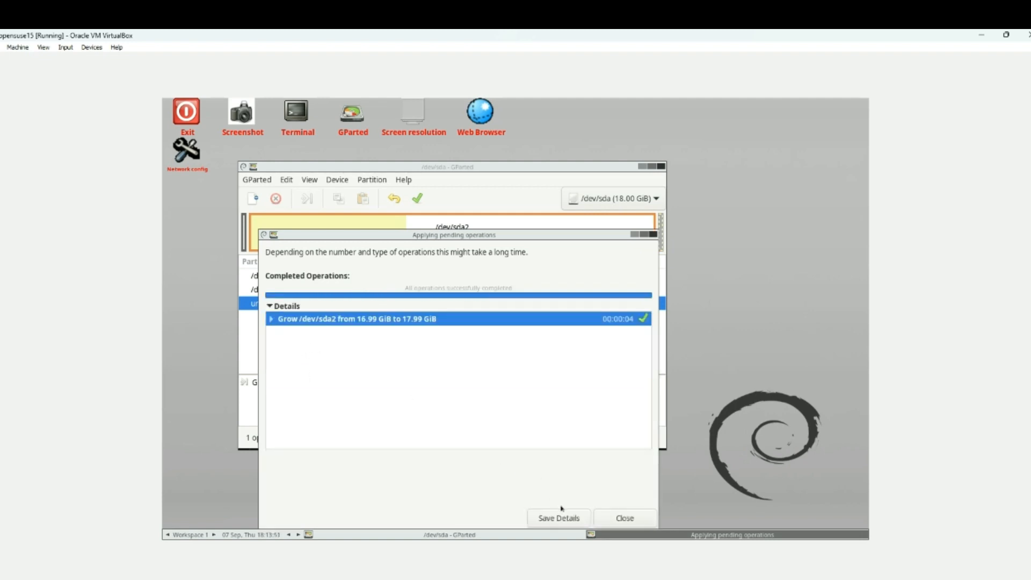
left_click(625, 519)
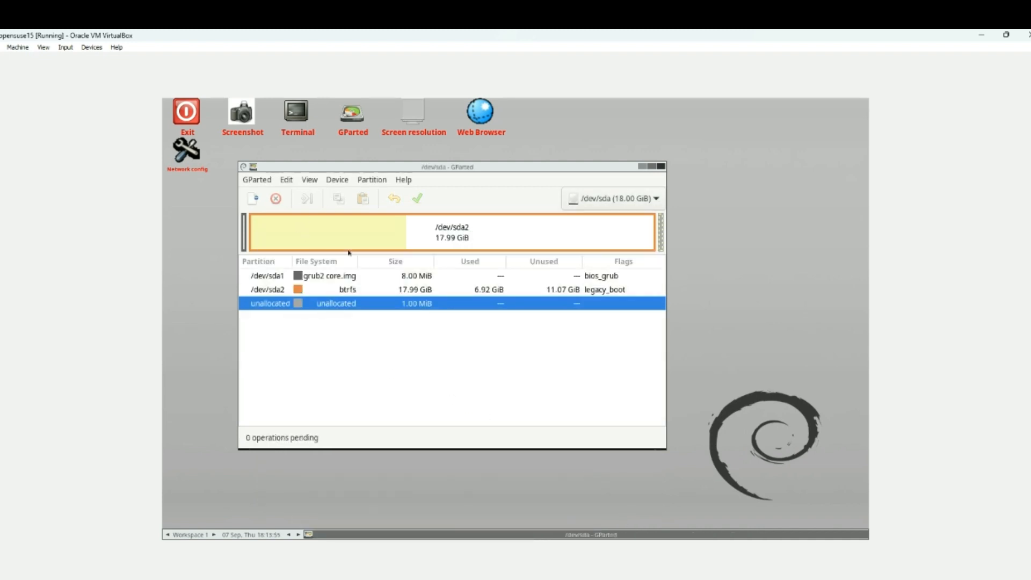
- Reset the opensuse15 virtual machine and confirm the reset
left_click(12, 48)
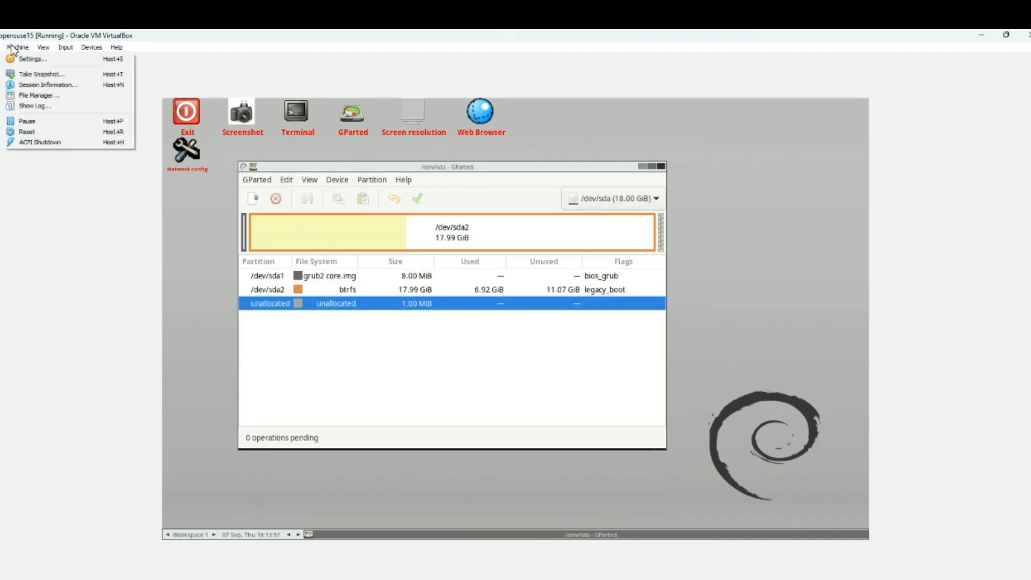
mouse_move(51, 51)
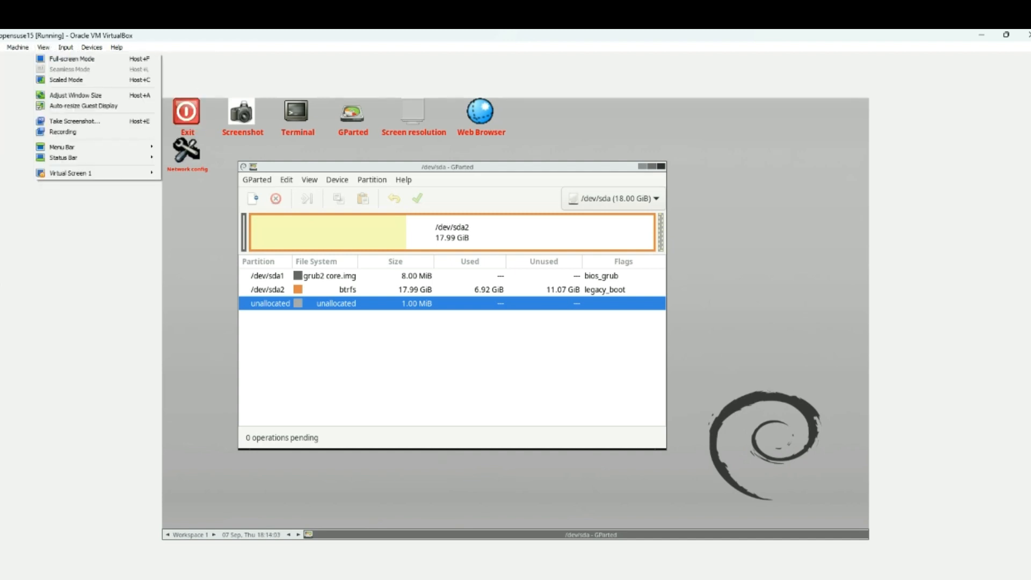
left_click(1, 315)
left_click(20, 50)
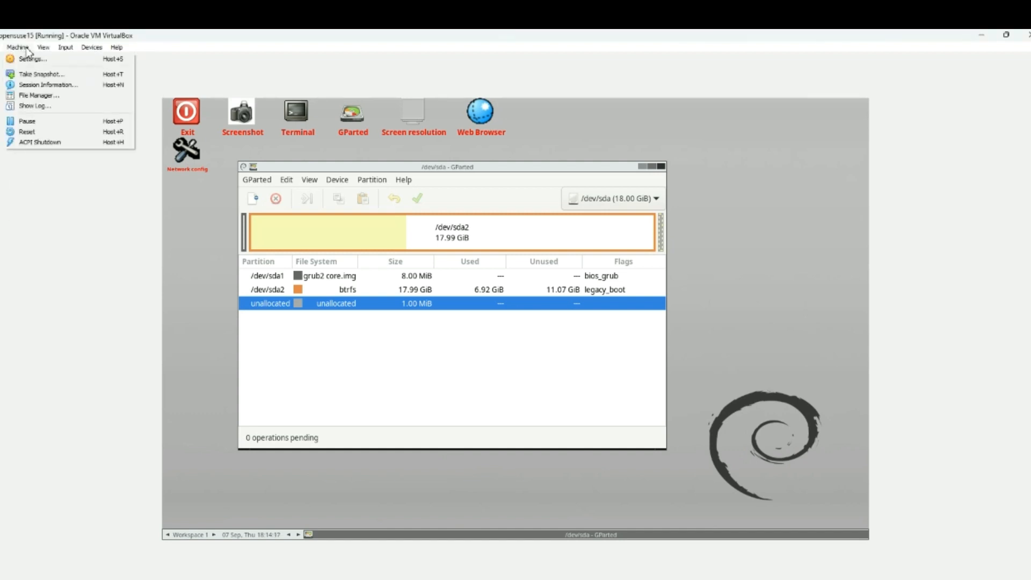
left_click(37, 133)
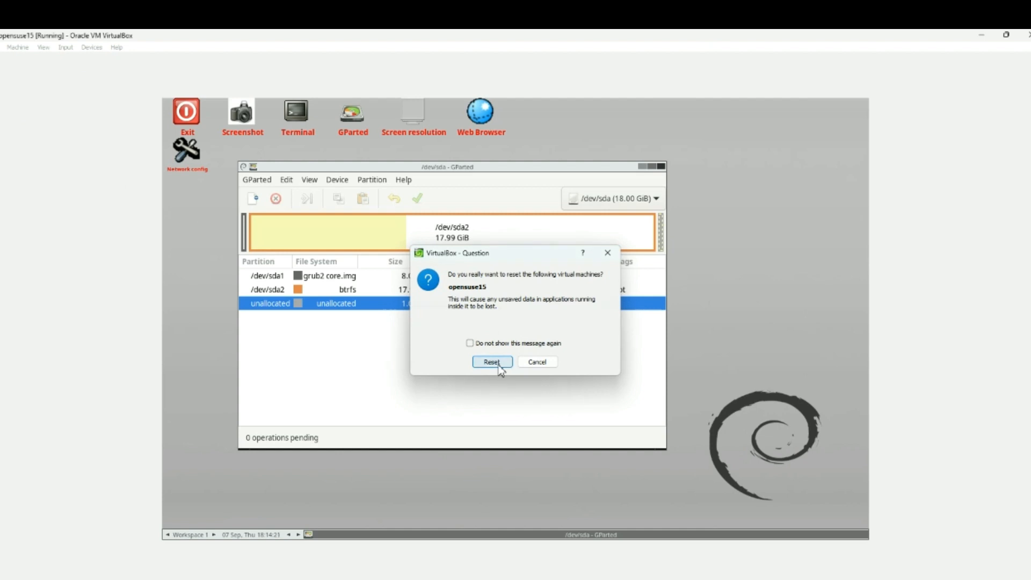
left_click(504, 365)
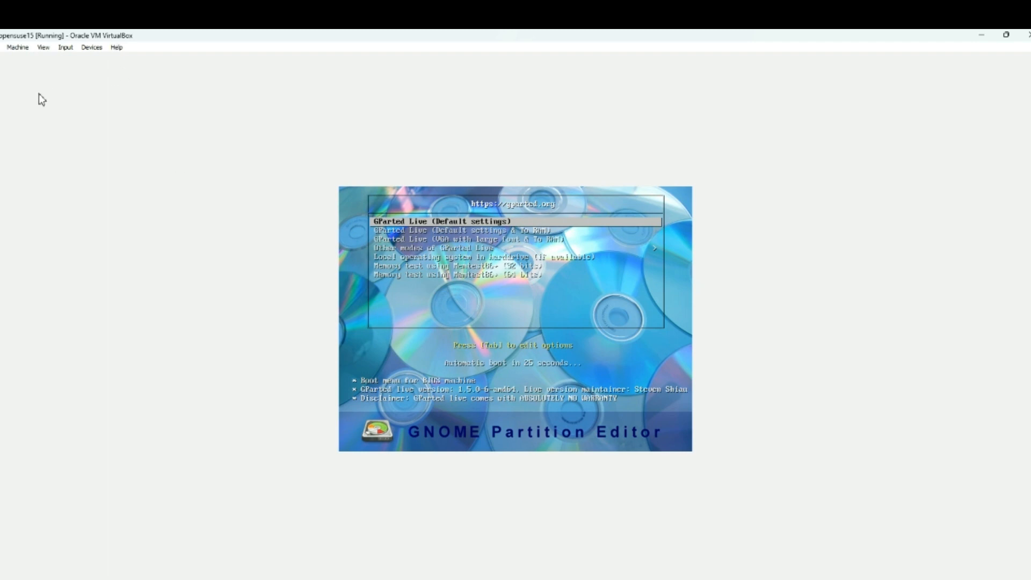
- Try to shut down the virtual machine with an ACPI shutdown signal
left_click(17, 48)
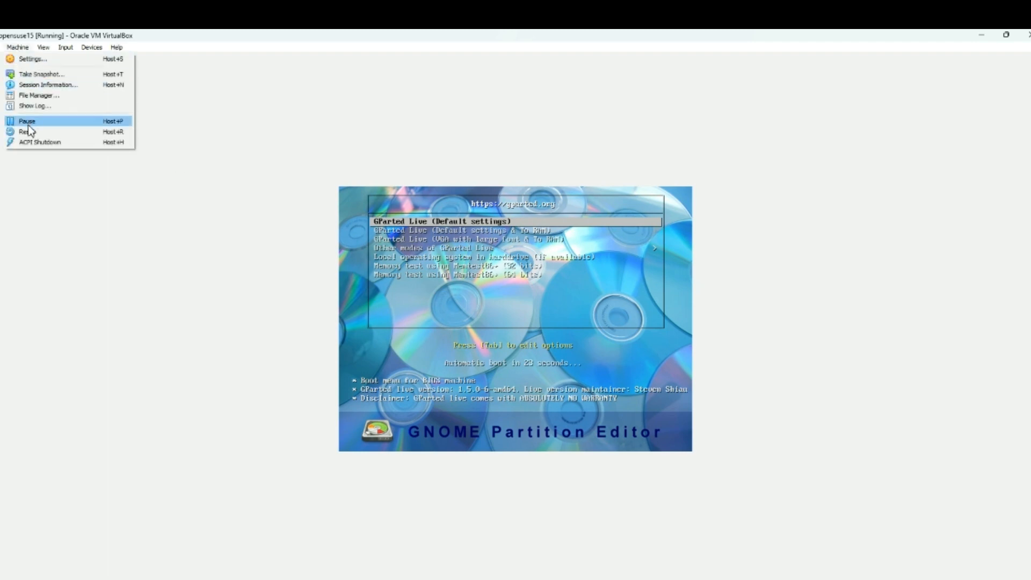
left_click(35, 142)
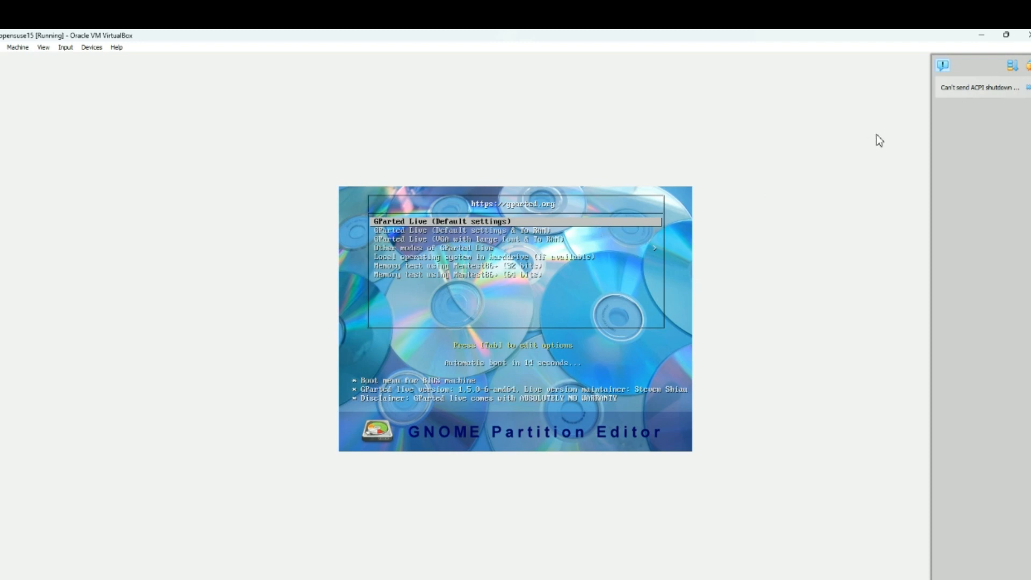
left_click(1030, 88)
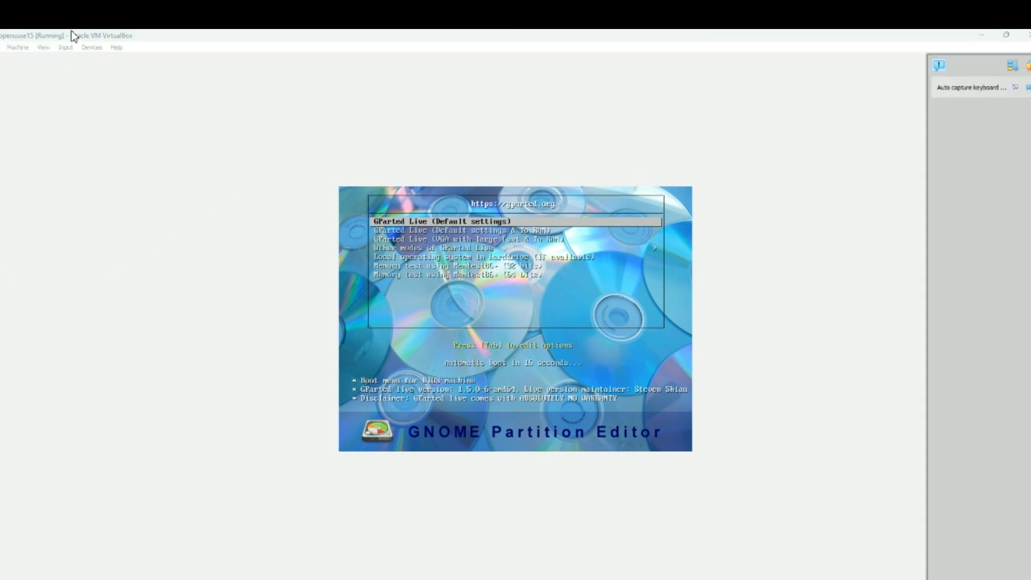
- Detach the GParted Live ISO from the virtual machine's optical drive and power off the machine
left_click(74, 37)
left_click(65, 47)
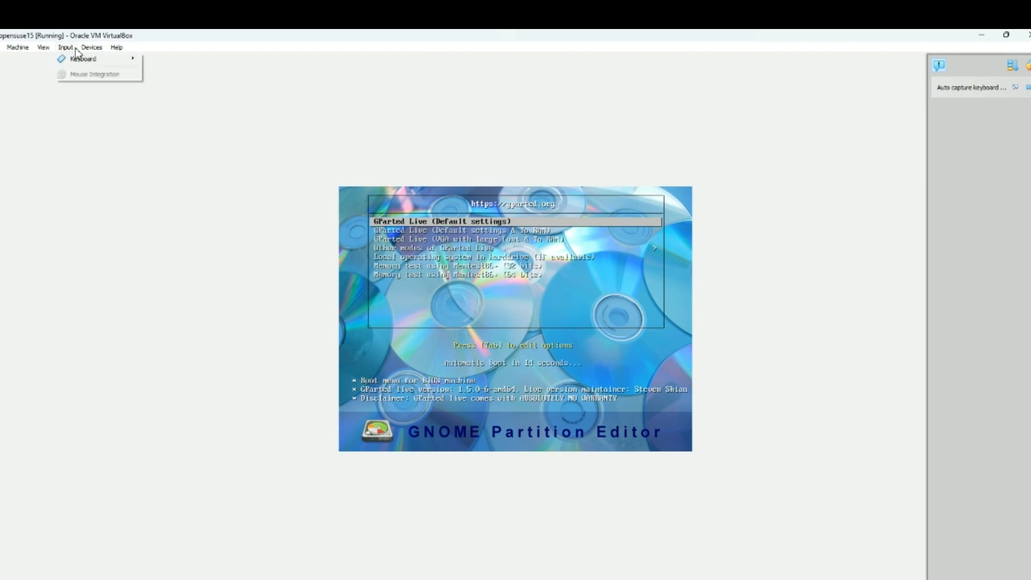
mouse_move(92, 47)
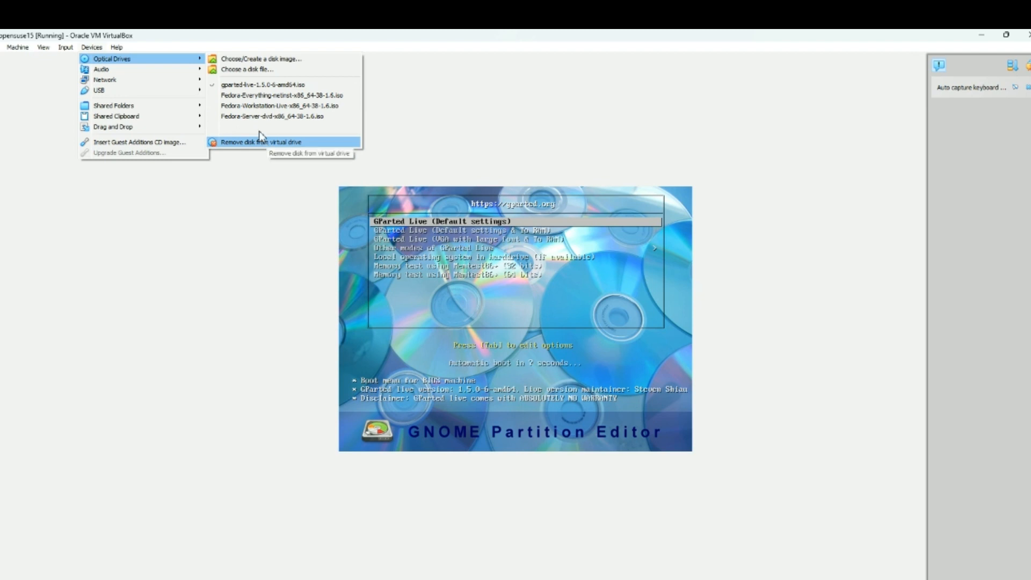
left_click(244, 85)
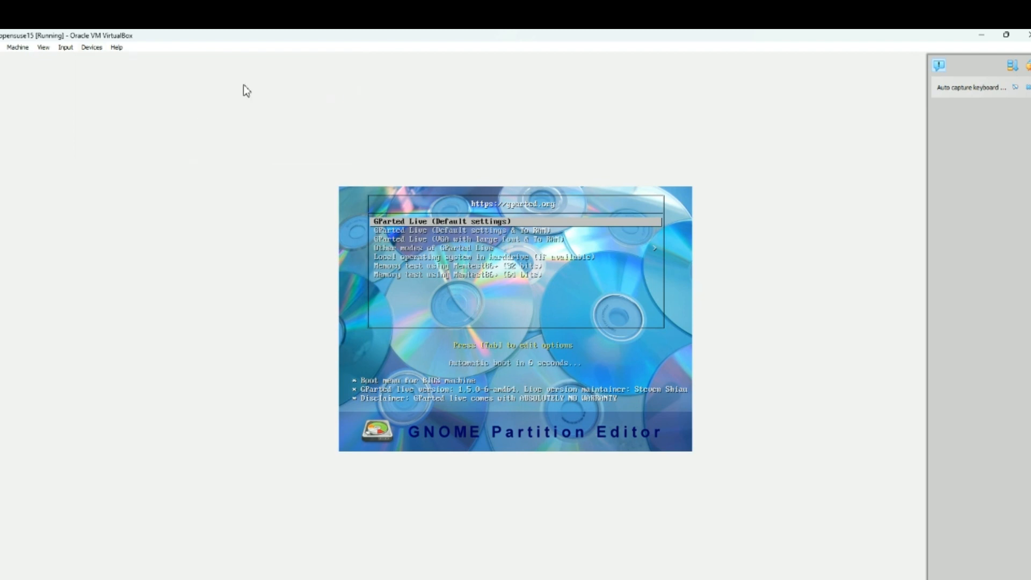
left_click(87, 48)
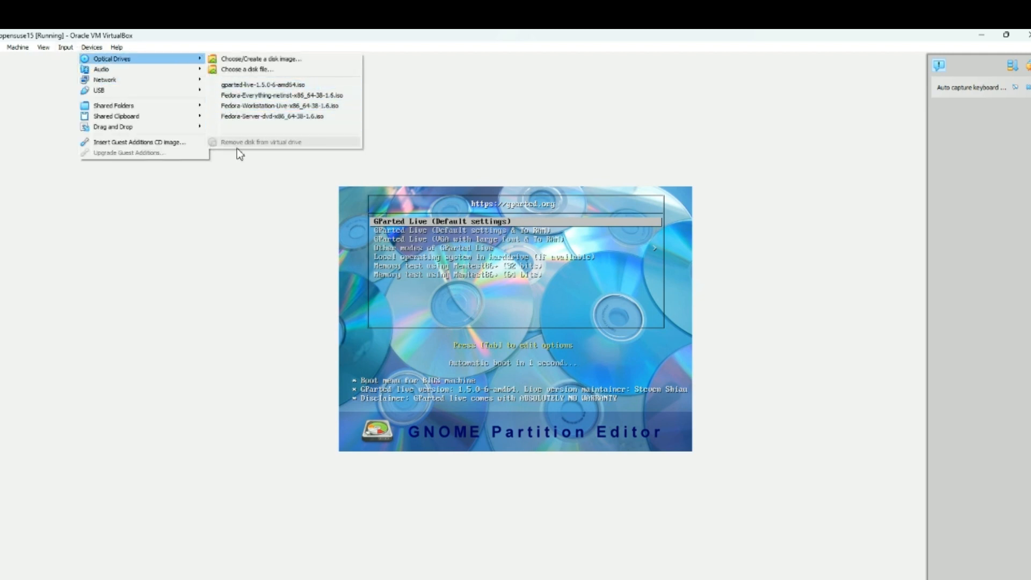
left_click(235, 195)
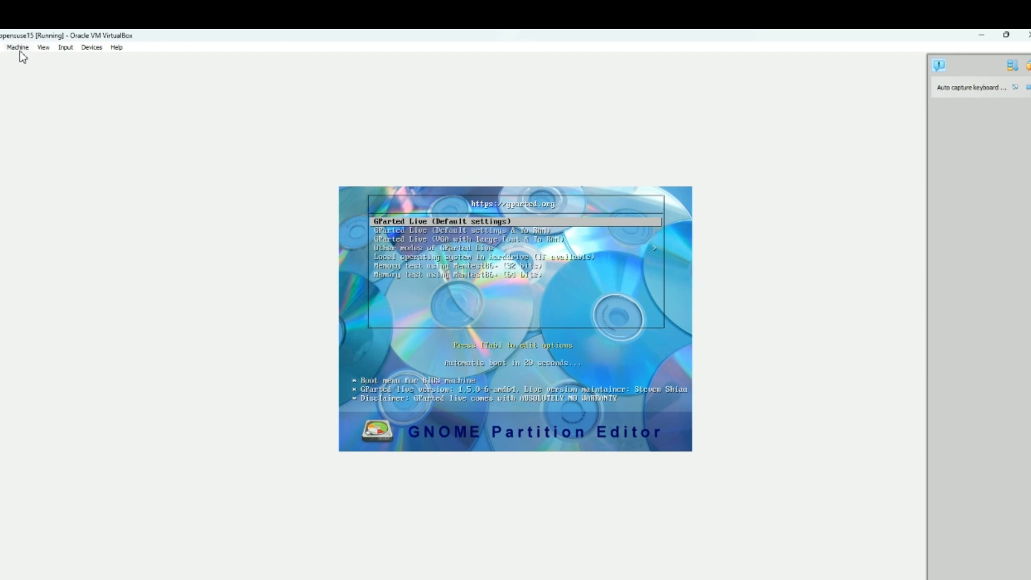
left_click(1026, 35)
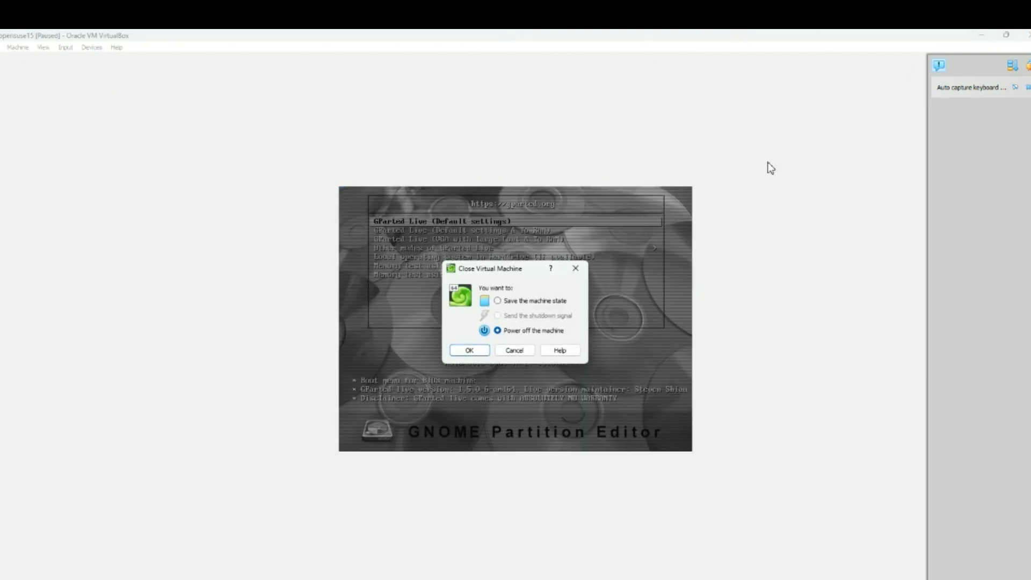
left_click(487, 351)
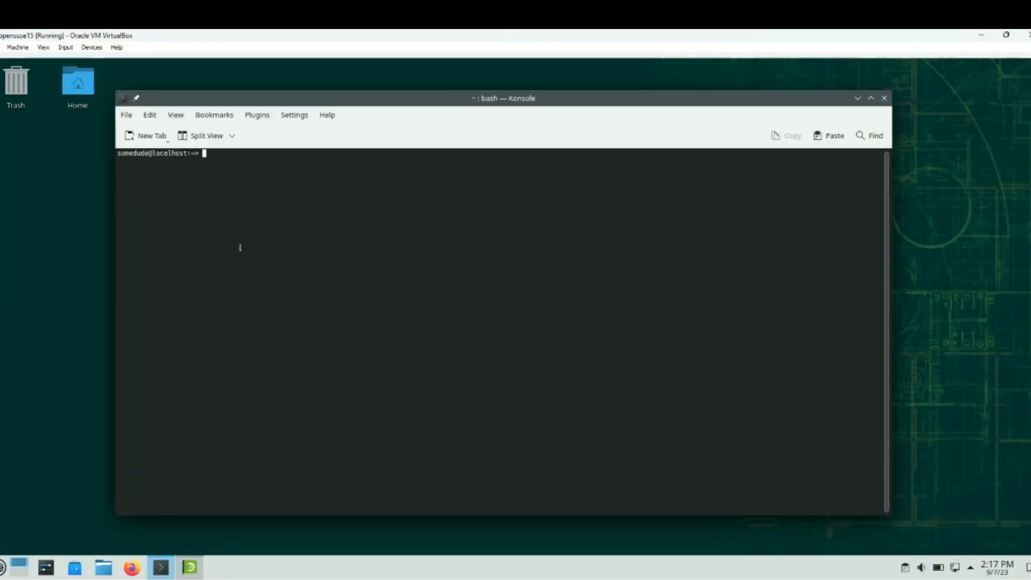
- Check the file system sizes in the openSUSE terminal with df -h
type("df -h")
key("Return")
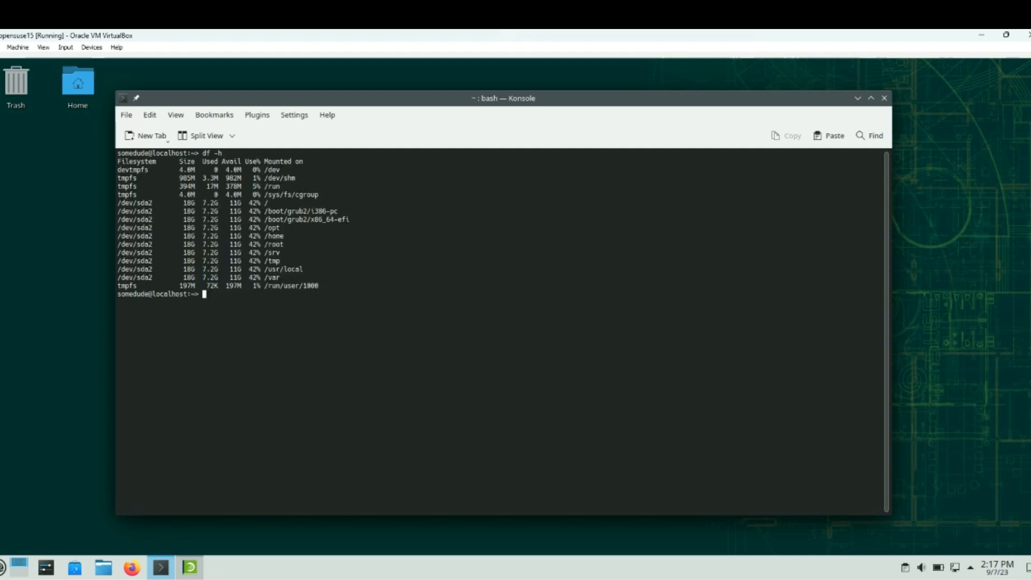